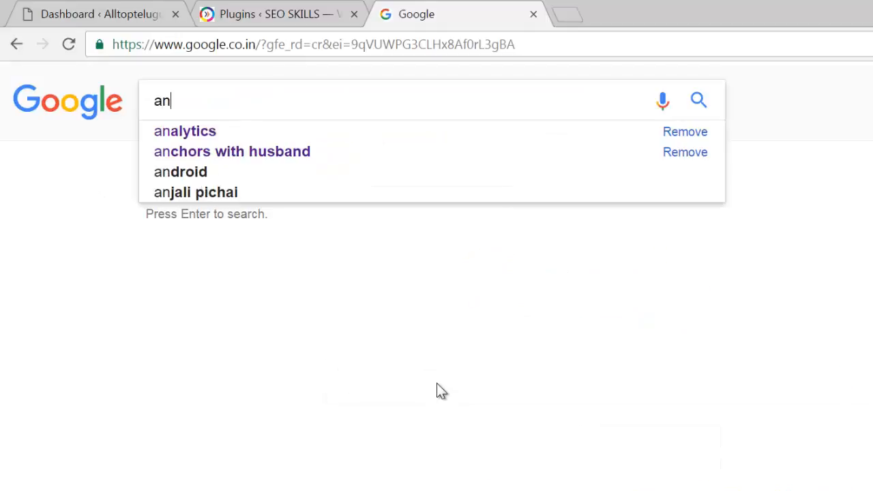
# Search Google for analytics and open the Google Analytics Solutions website from the results.
pyautogui.press('Down')
pyautogui.press('Return')
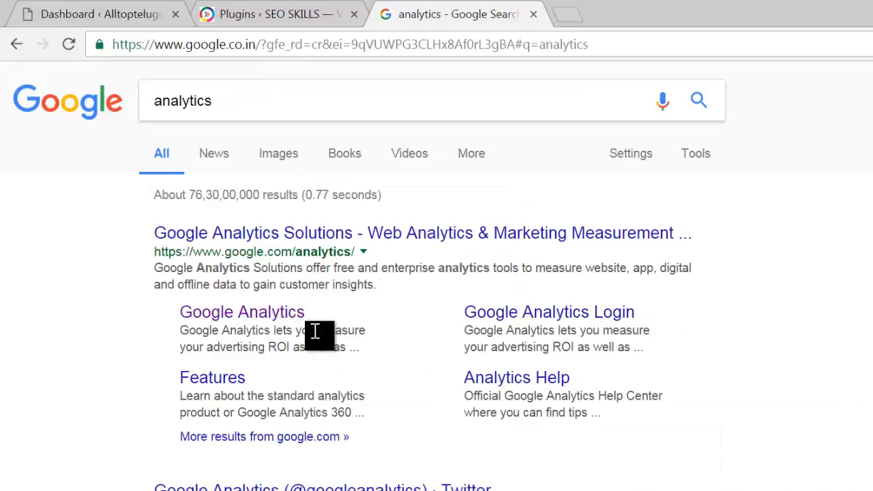
pyautogui.click(339, 240)
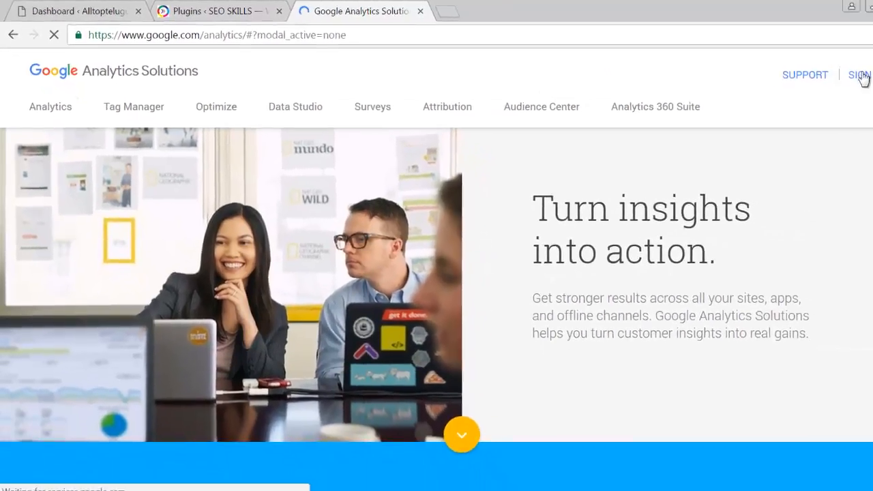
# Open the Analytics product through the site's sign-in options and close the leftover Google Analytics Solutions page.
pyautogui.click(867, 77)
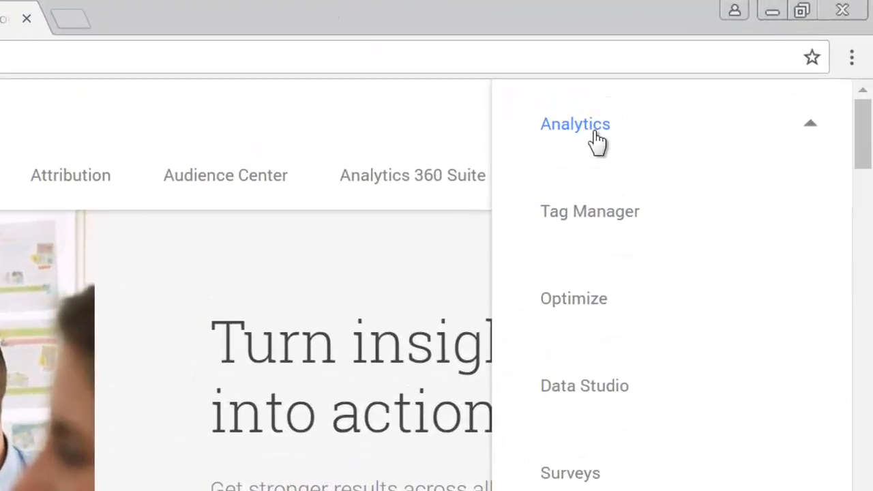
pyautogui.hotkey('ctrl', 't')
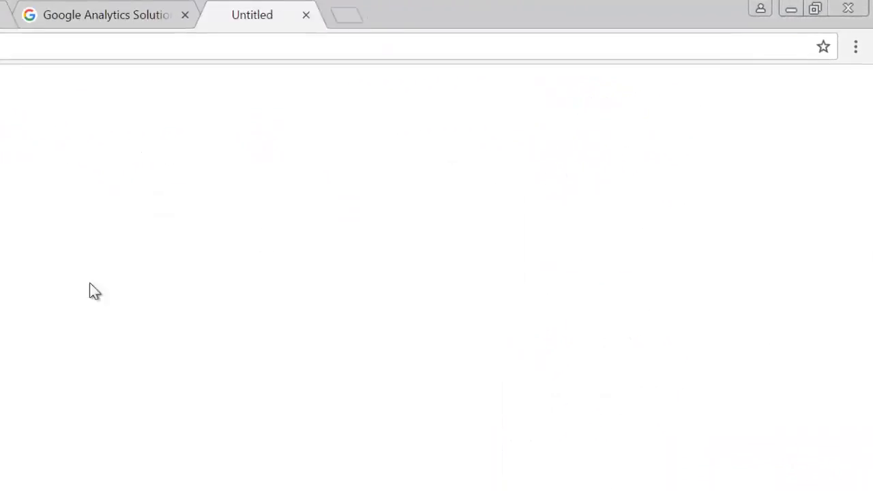
pyautogui.click(313, 17)
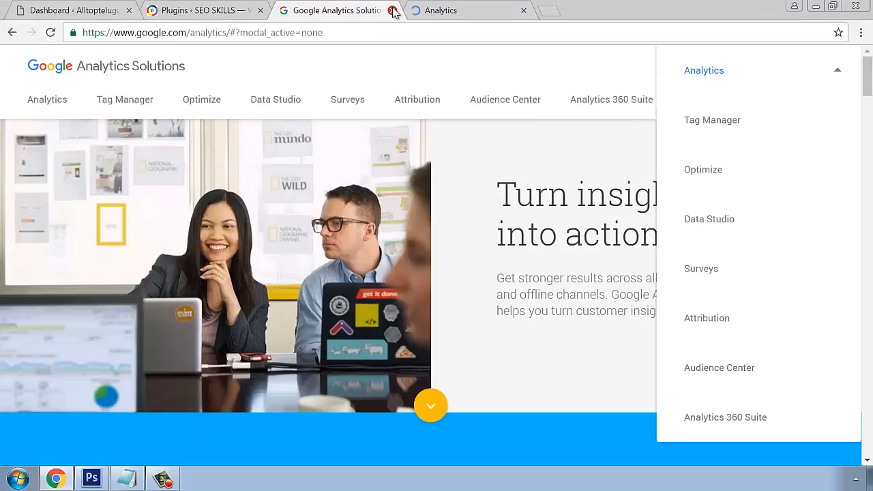
pyautogui.click(355, 11)
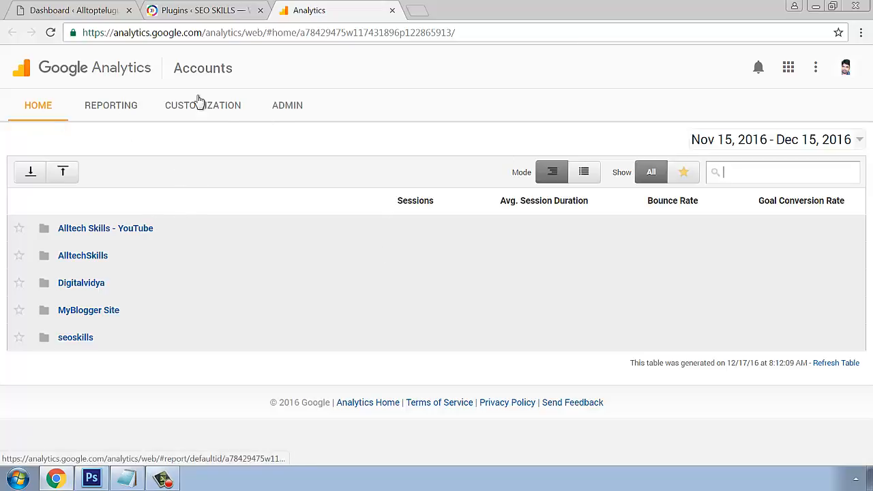
# Open the Analytics administration area and start creating a new account from the account selector.
pyautogui.click(292, 107)
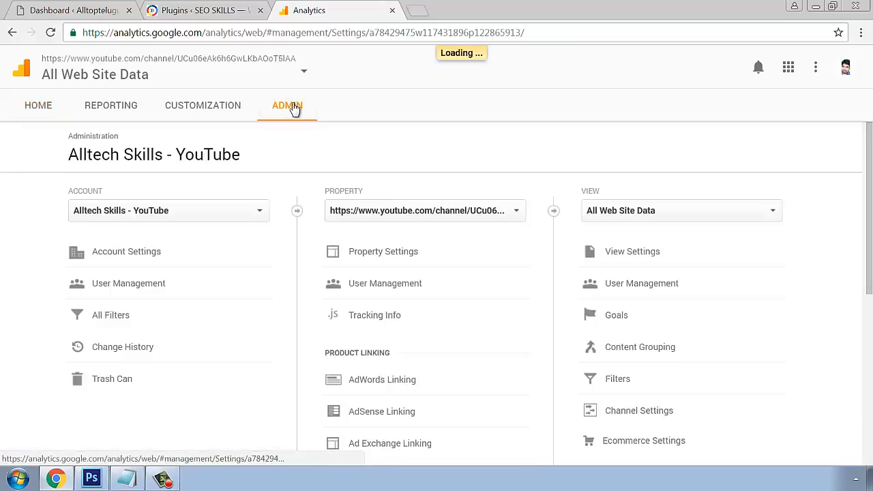
pyautogui.scroll(-3, 221, 318)
pyautogui.scroll(2, 220, 317)
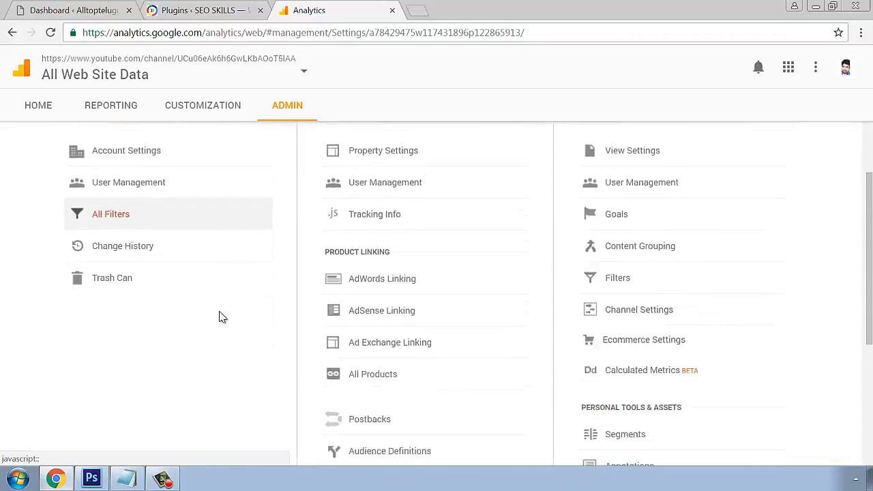
pyautogui.click(224, 148)
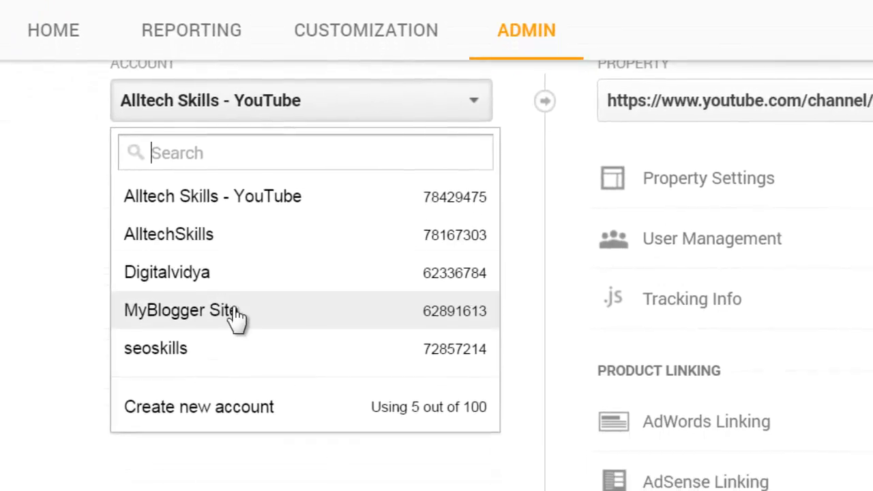
pyautogui.click(316, 405)
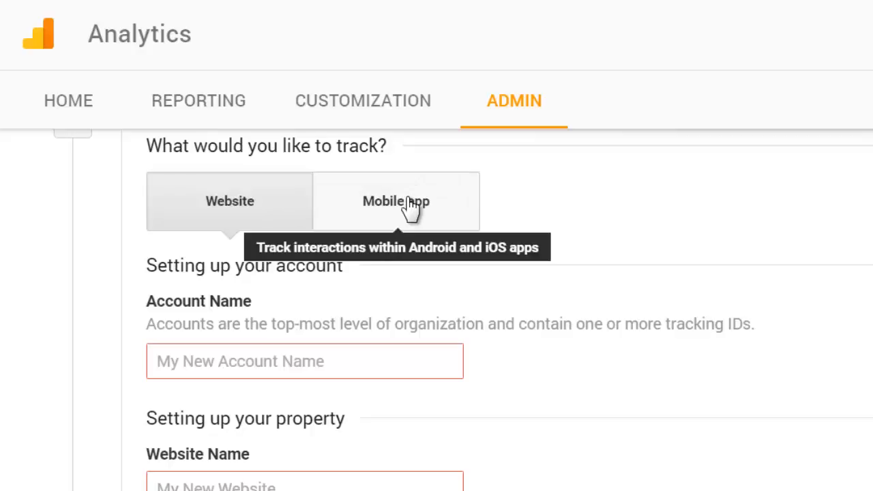
# Enter ALLTOPTELUGU as the account name for the new website tracking account.
pyautogui.click(180, 362)
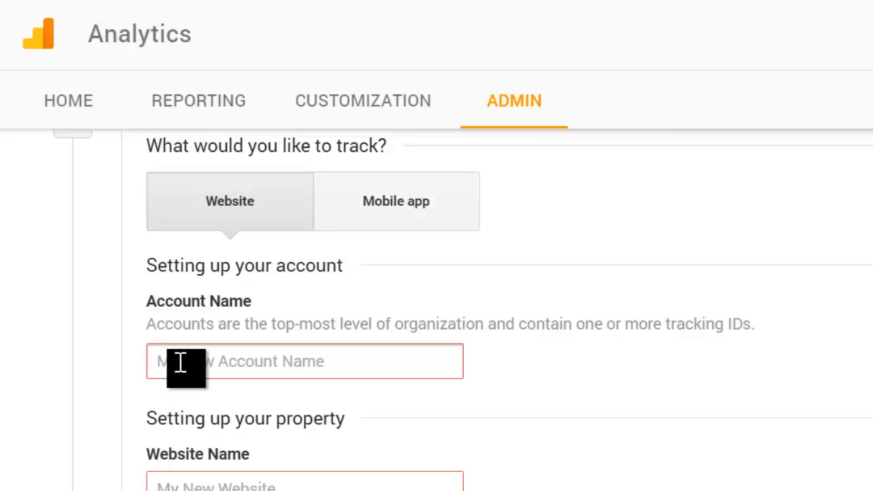
pyautogui.write('A')
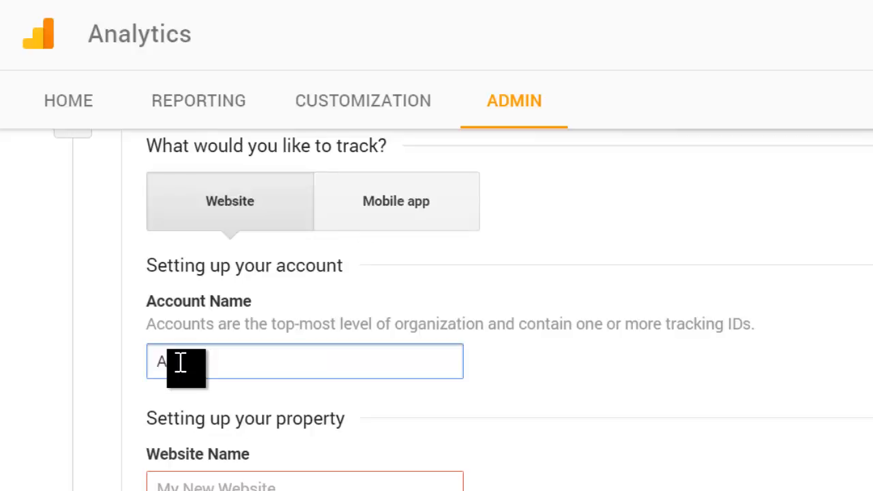
pyautogui.write('PTELUGU')
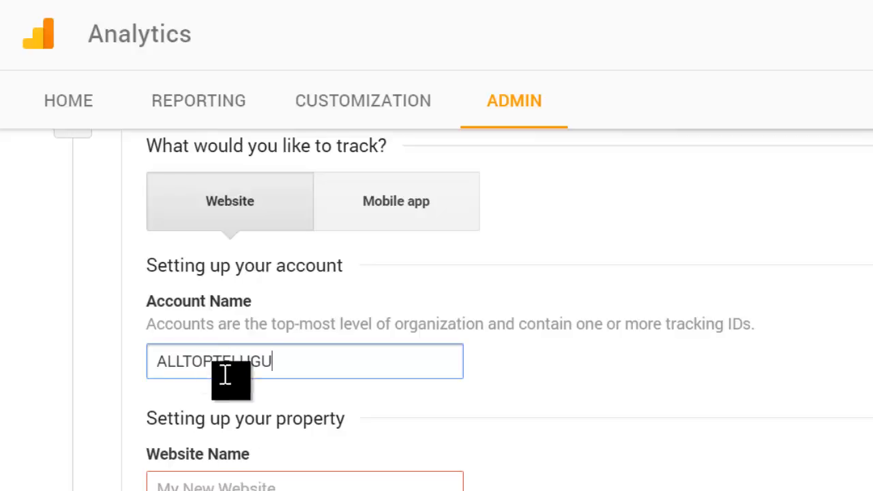
# Enter "Alltoptelugu Website" as the website name in the property setup.
pyautogui.click(235, 483)
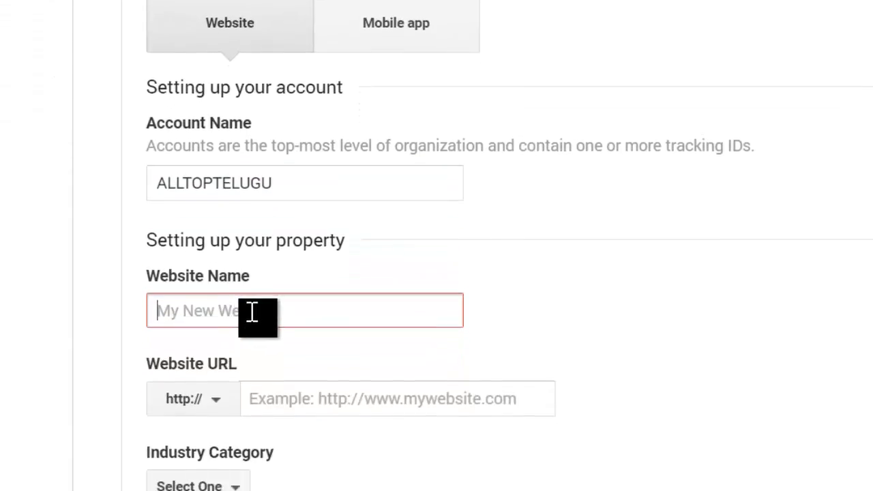
pyautogui.write('Allto')
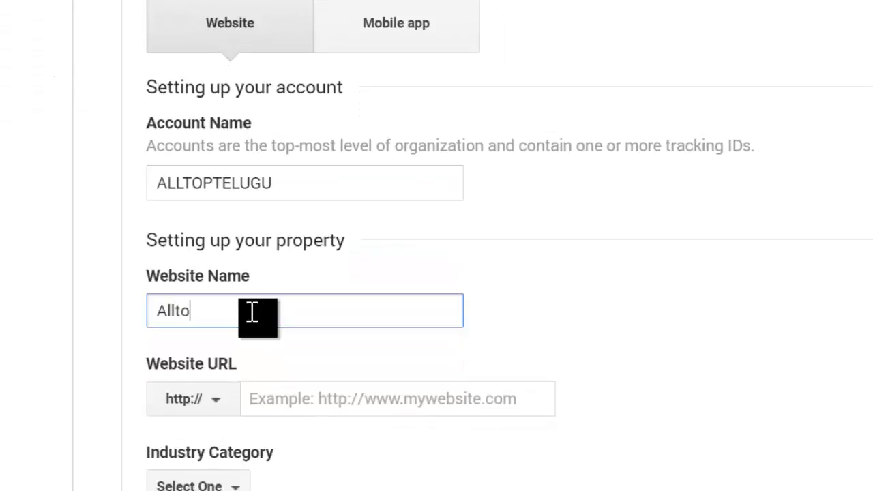
pyautogui.write('ptelufg')
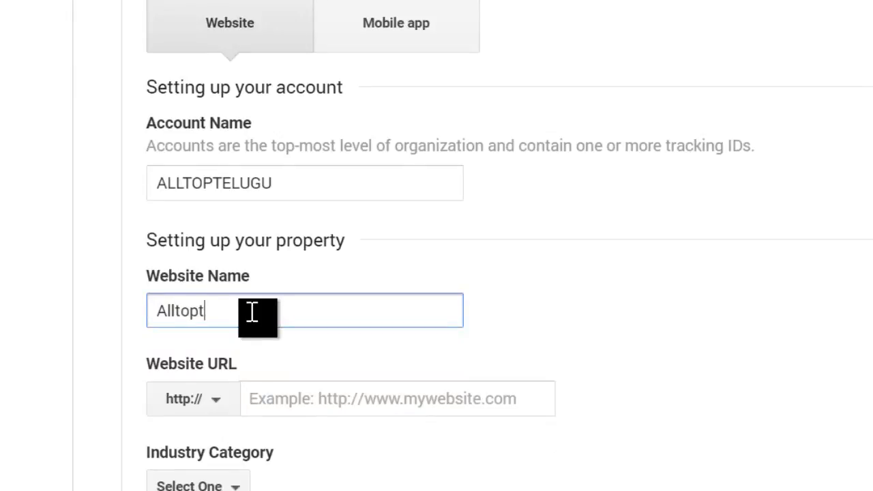
pyautogui.press('BackSpace')
pyautogui.press('BackSpace')
pyautogui.write('gu')
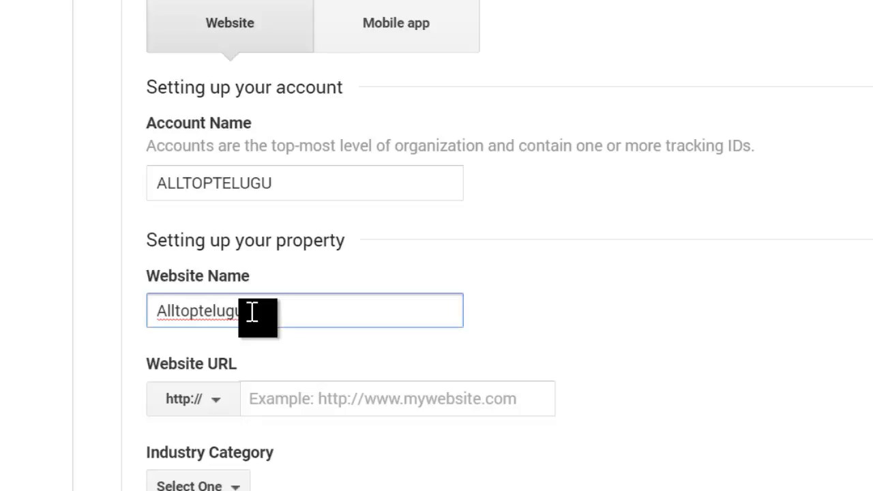
pyautogui.write(' Website')
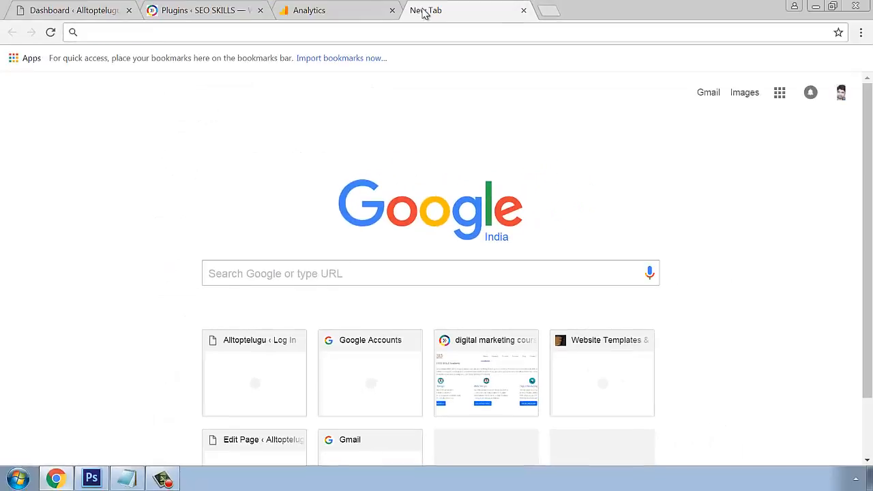
pyautogui.write('al')
pyautogui.press('Return')
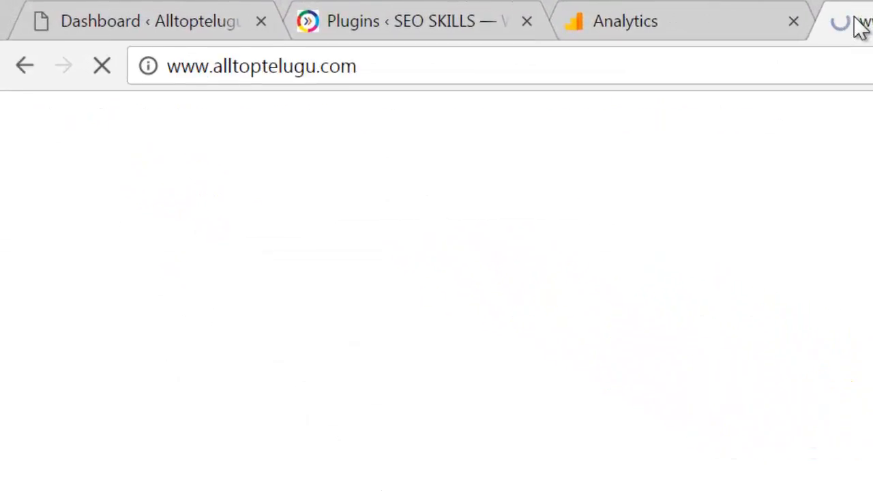
pyautogui.click(369, 76)
pyautogui.hotkey('ctrl', 'c')
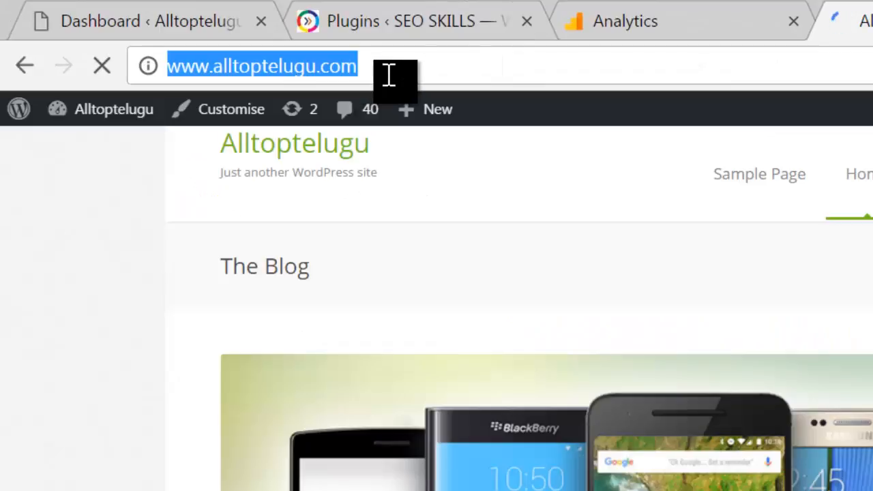
pyautogui.click(740, 22)
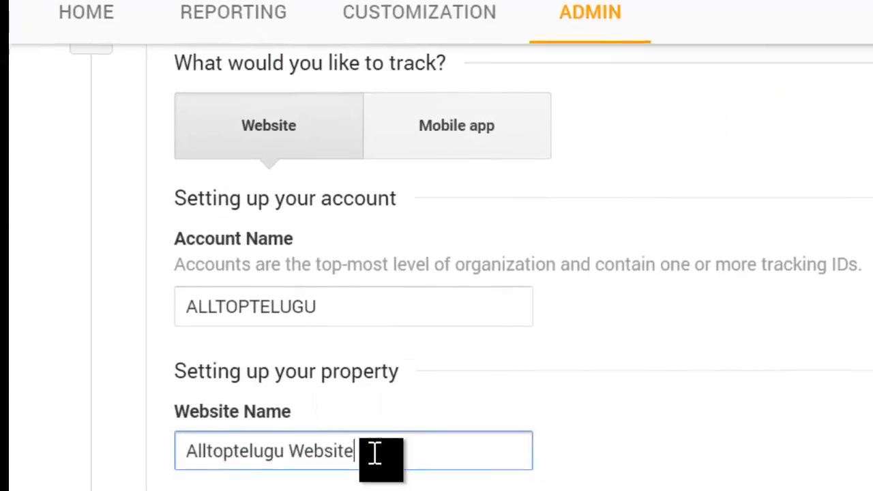
pyautogui.click(411, 322)
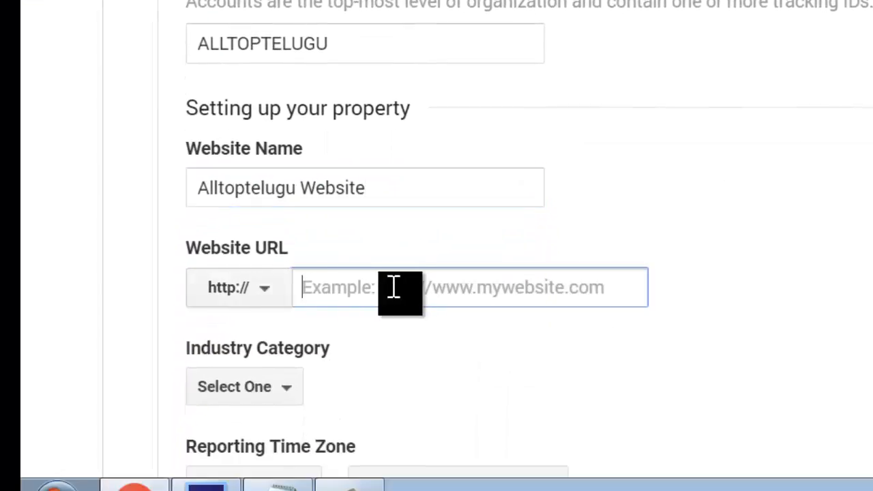
pyautogui.hotkey('ctrl', 'v')
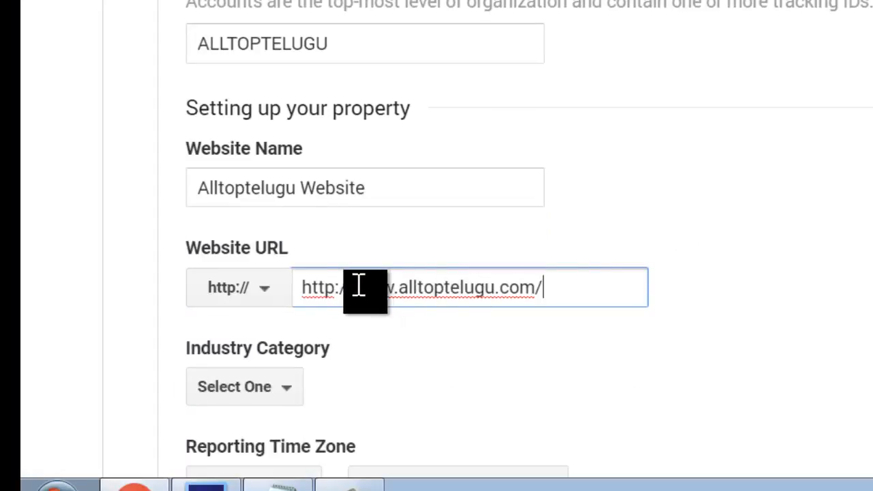
pyautogui.moveTo(355, 289); pyautogui.dragTo(260, 307)
pyautogui.press('BackSpace')
pyautogui.press('End')
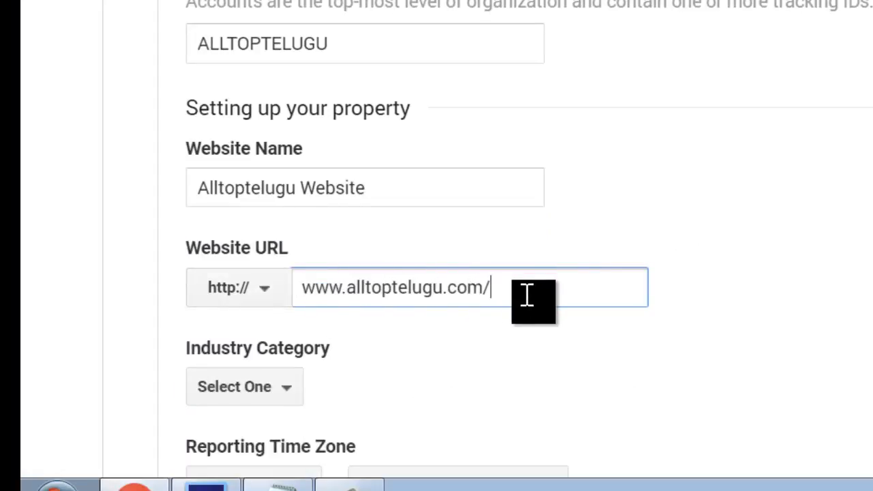
pyautogui.press('BackSpace')
# Look through the industry categories and set the property's category to News.
pyautogui.scroll(-3, 713, 201)
pyautogui.scroll(-1, 713, 201)
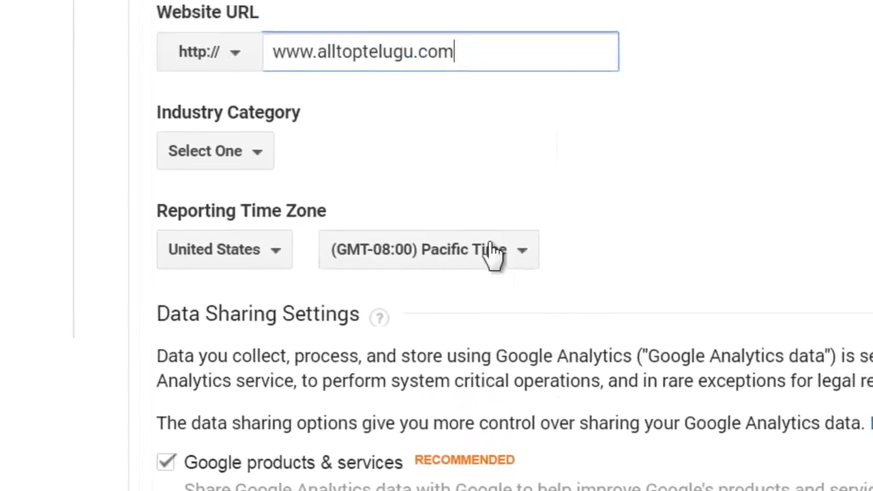
pyautogui.click(286, 93)
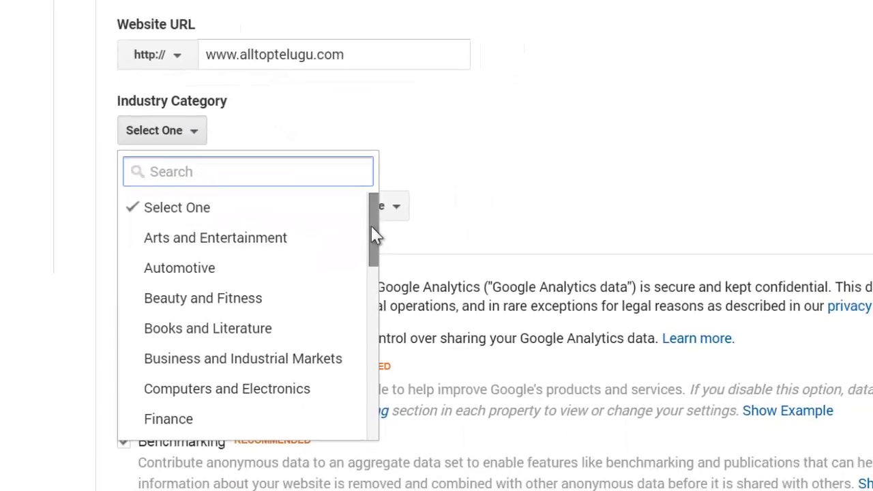
pyautogui.moveTo(373, 227); pyautogui.dragTo(365, 320)
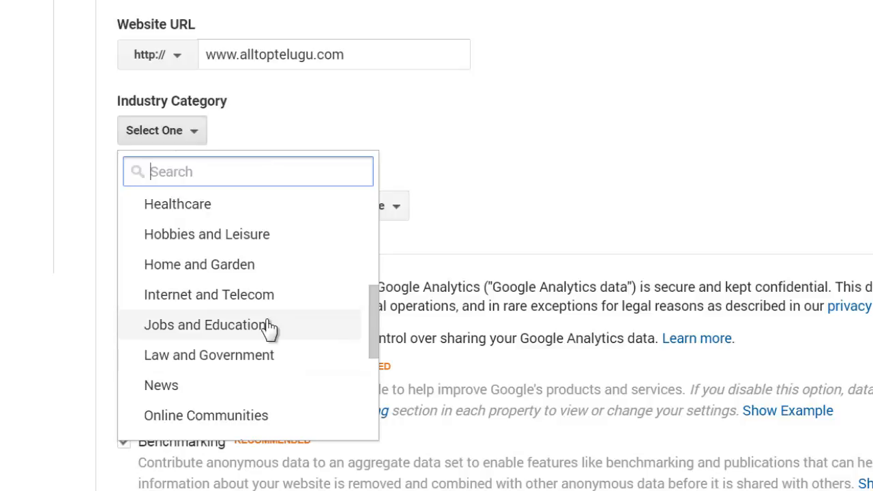
pyautogui.scroll(-3, 270, 328)
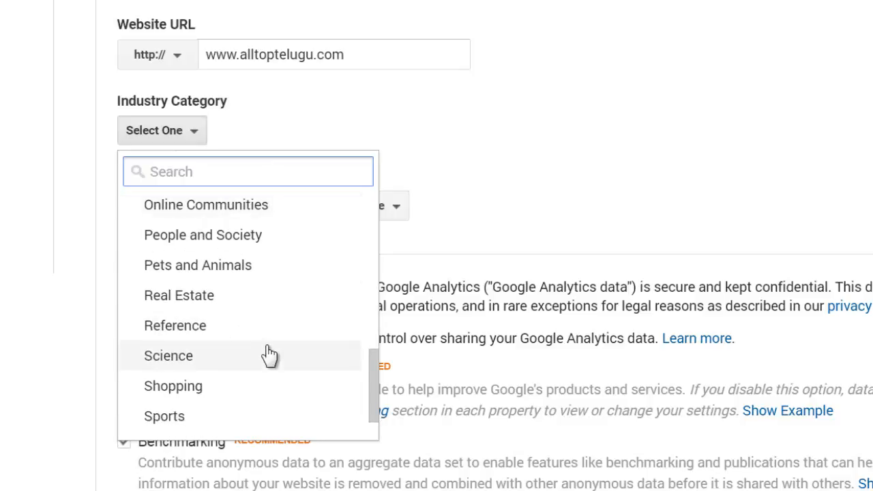
pyautogui.scroll(-4, 269, 355)
pyautogui.scroll(2, 274, 304)
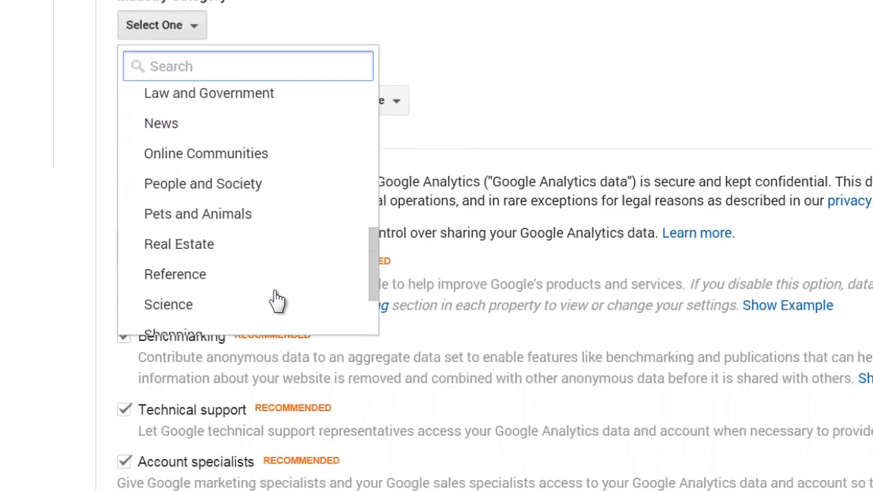
pyautogui.scroll(2, 282, 251)
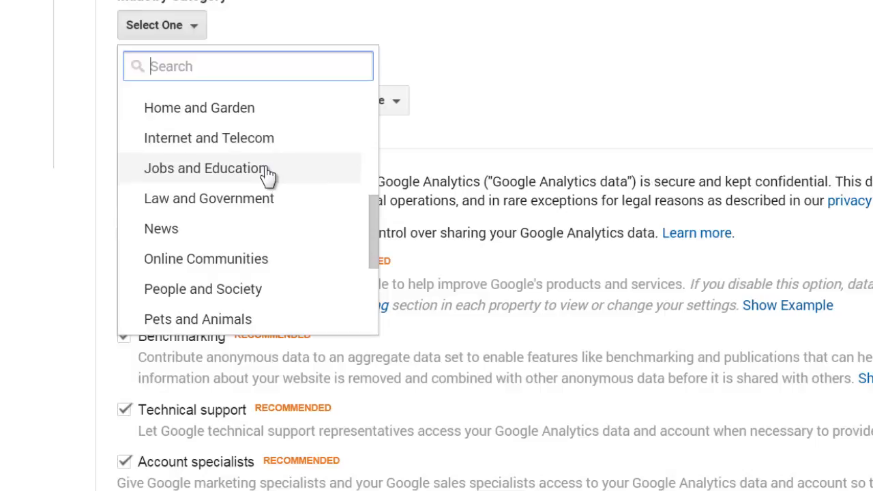
pyautogui.click(172, 229)
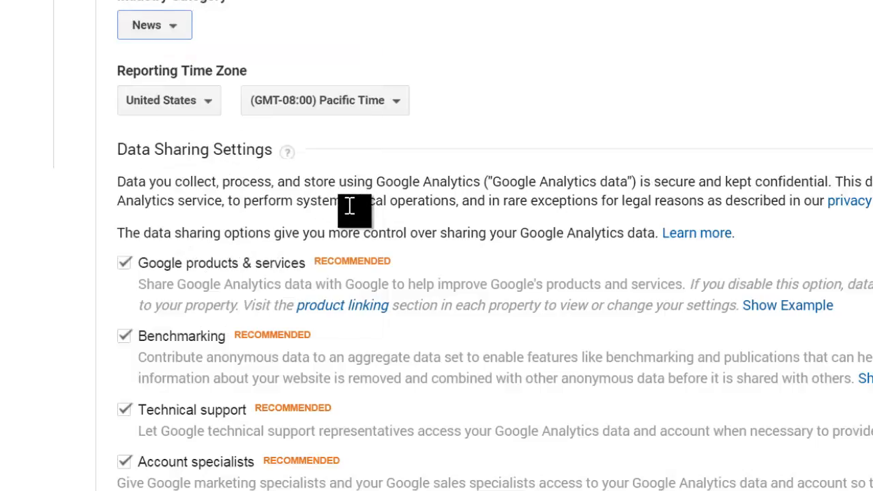
# Change the industry category to Jobs and Education and set the reporting time zone country to India.
pyautogui.click(154, 25)
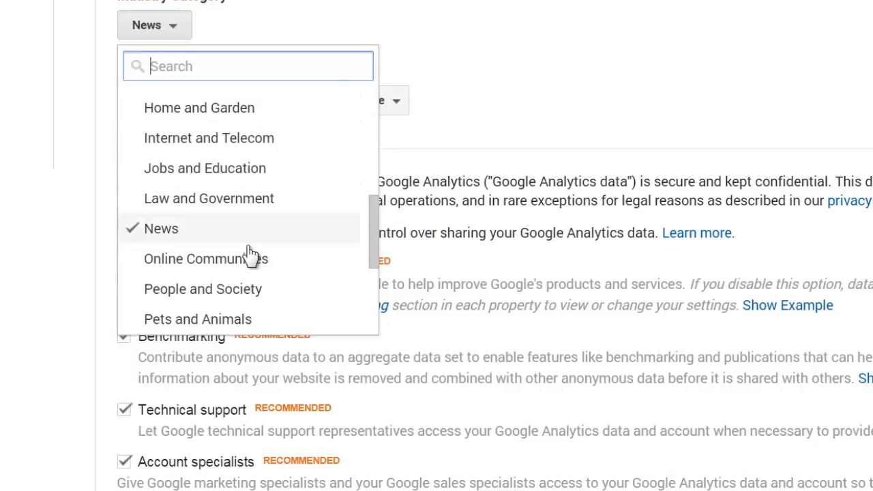
pyautogui.click(244, 171)
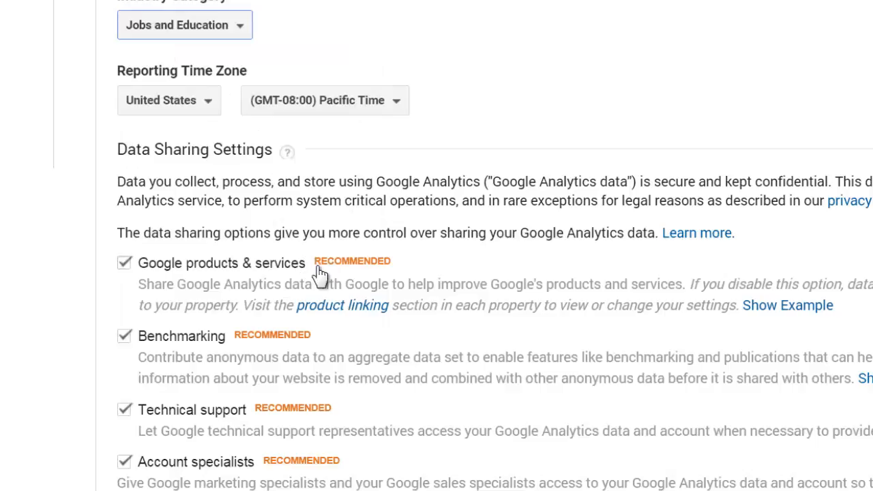
pyautogui.click(194, 108)
pyautogui.write('india')
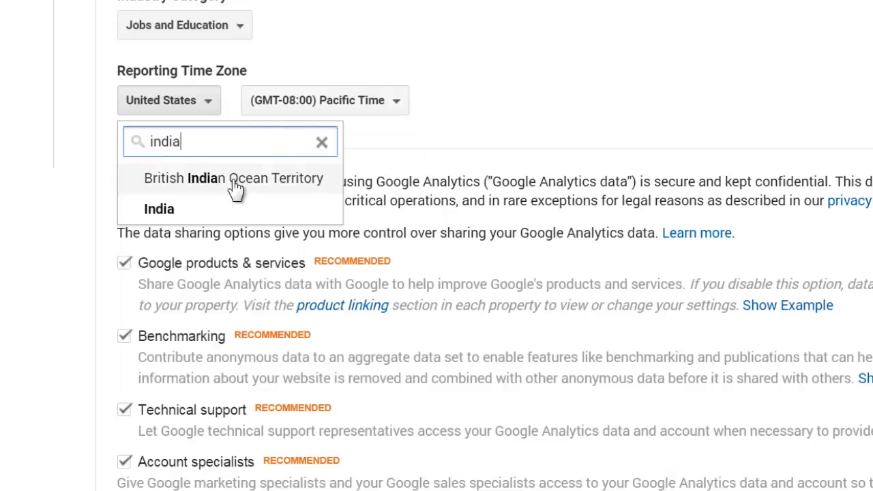
pyautogui.click(171, 210)
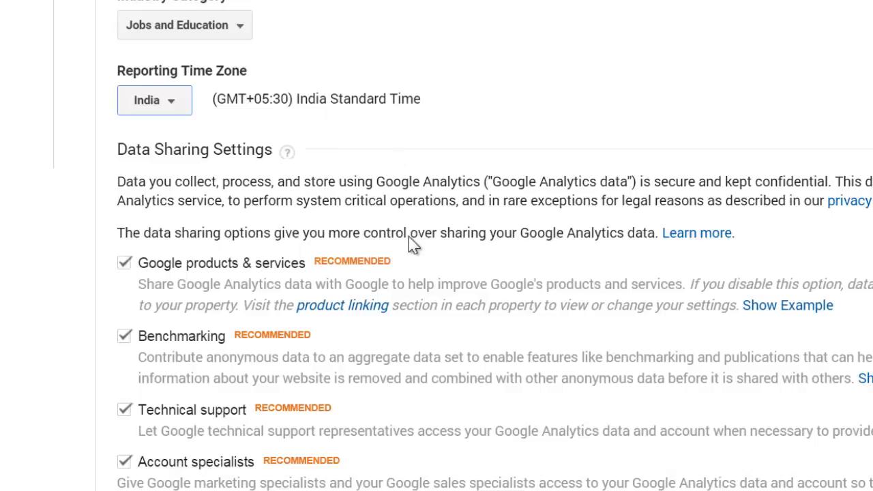
# Review the data sharing settings, keep all recommended options enabled, and submit the new account form to get a tracking ID.
pyautogui.scroll(-4, 415, 241)
pyautogui.scroll(4, 250, 138)
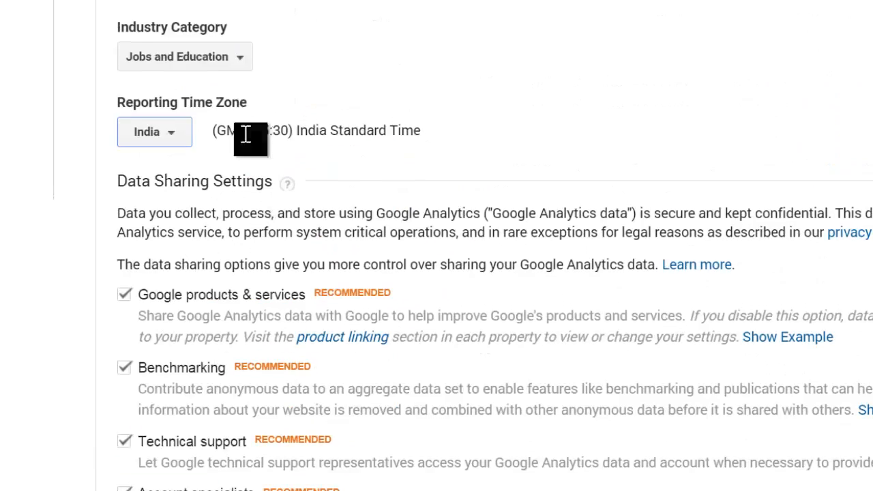
pyautogui.scroll(-4, 311, 241)
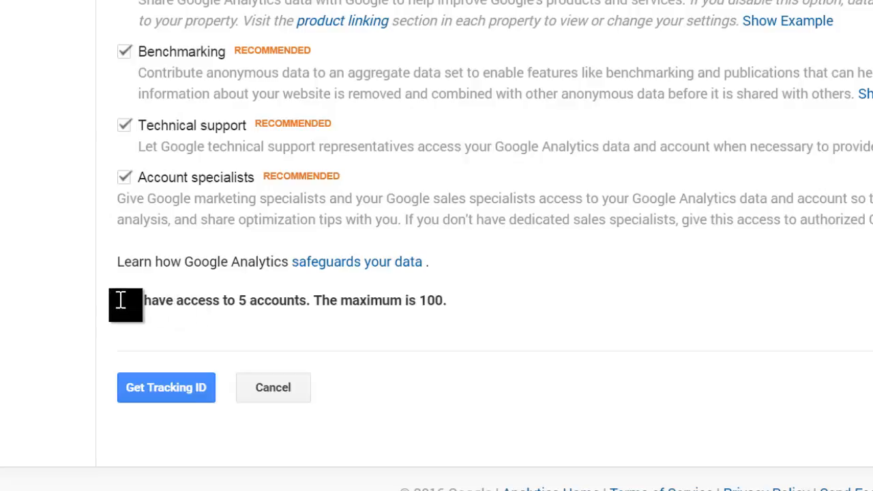
pyautogui.moveTo(122, 301); pyautogui.dragTo(481, 302)
pyautogui.click(465, 363)
pyautogui.click(167, 389)
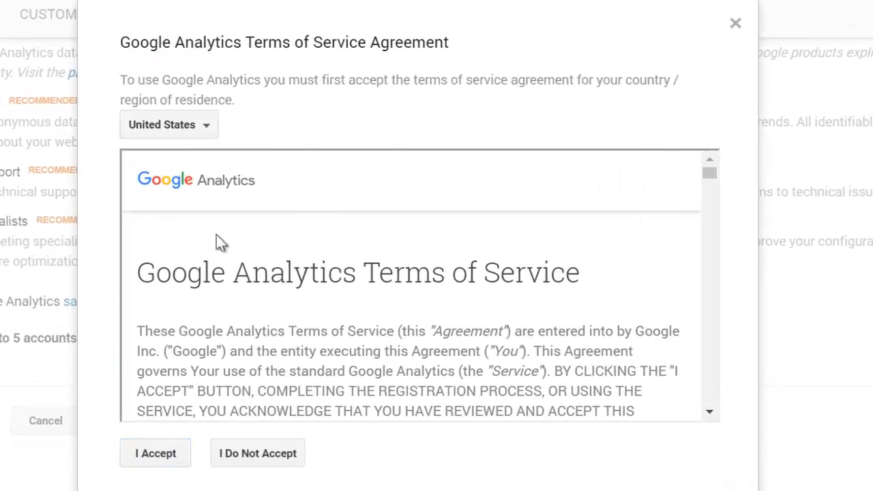
# Set the terms of service country to India, look through the agreement and accept it.
pyautogui.click(179, 130)
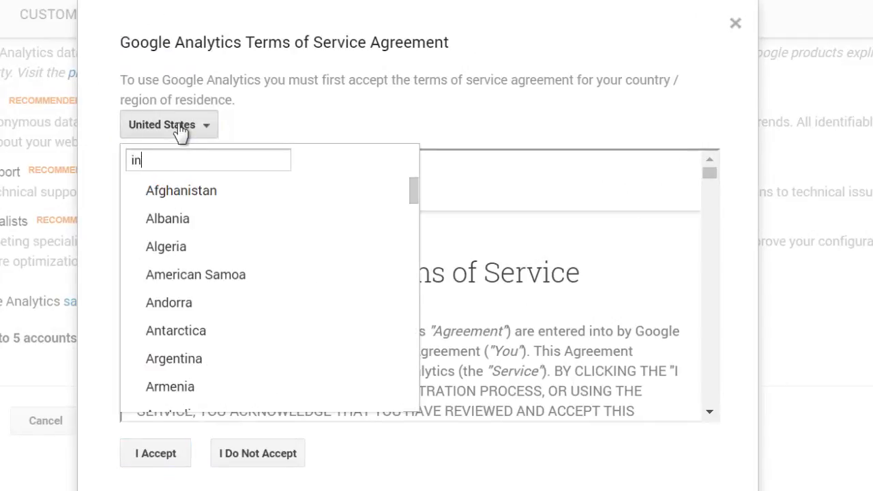
pyautogui.click(171, 221)
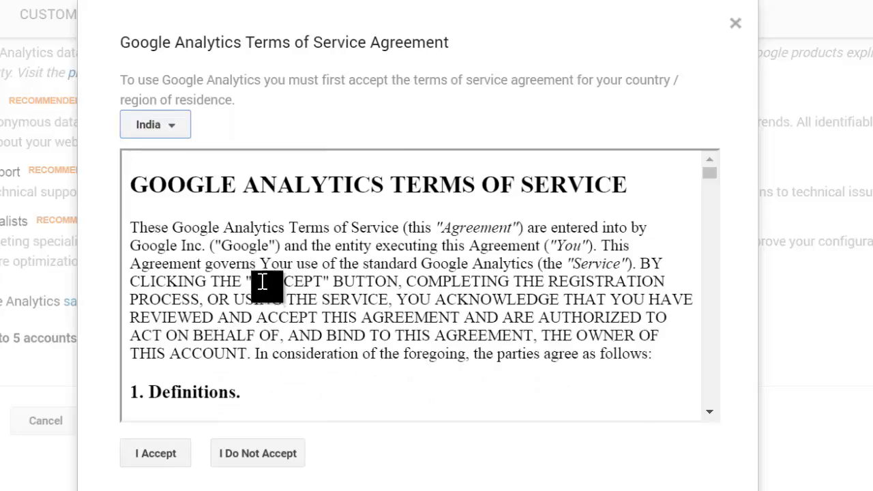
pyautogui.moveTo(213, 227); pyautogui.dragTo(334, 318)
pyautogui.scroll(-10, 378, 310)
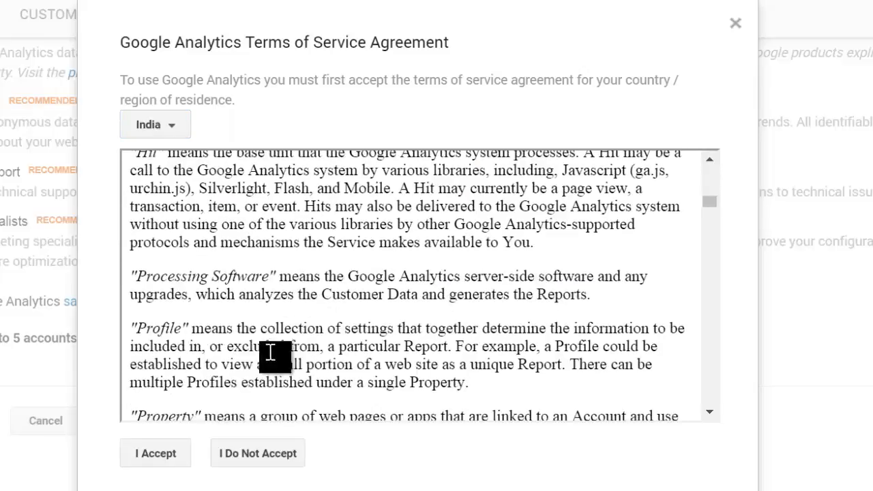
pyautogui.click(166, 463)
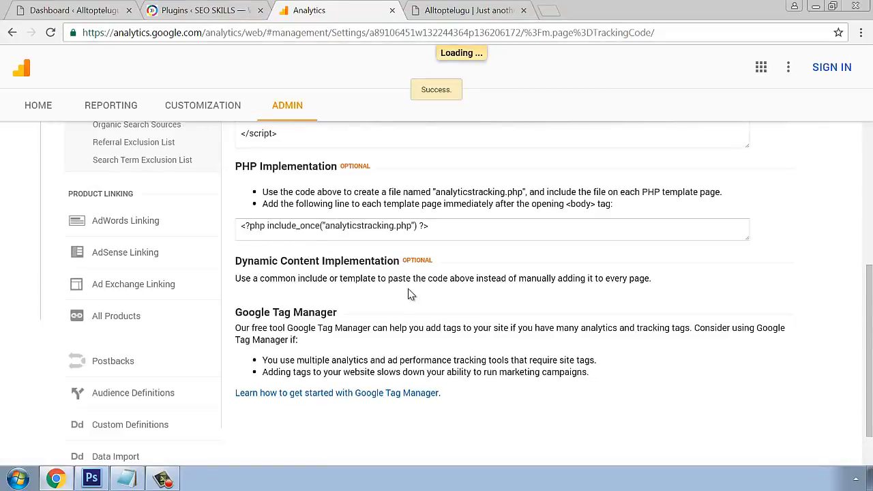
# Examine the new property's tracking ID, its website tracking script and the optional implementation methods.
pyautogui.scroll(4, 400, 259)
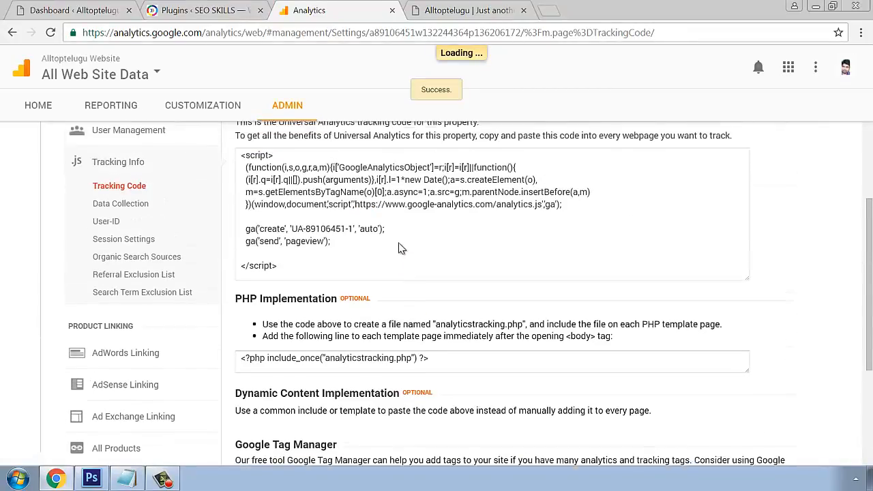
pyautogui.moveTo(243, 206); pyautogui.dragTo(302, 206)
pyautogui.scroll(-1, 370, 301)
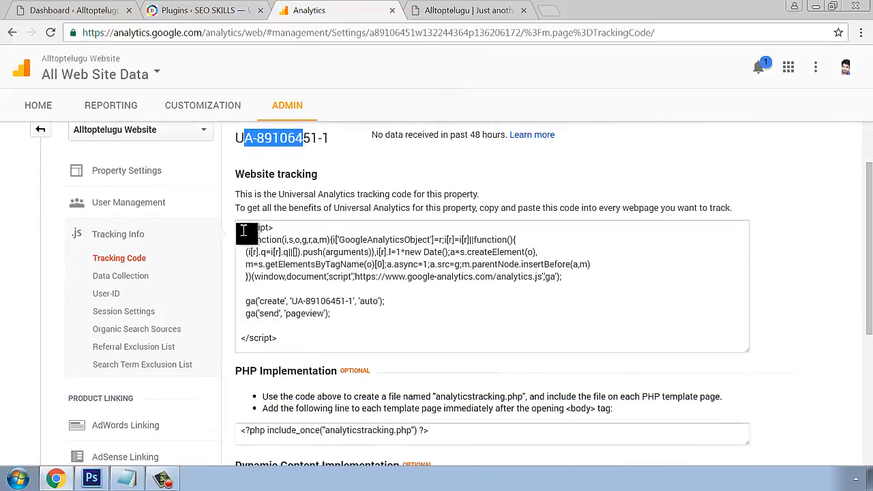
pyautogui.moveTo(242, 230); pyautogui.dragTo(290, 344)
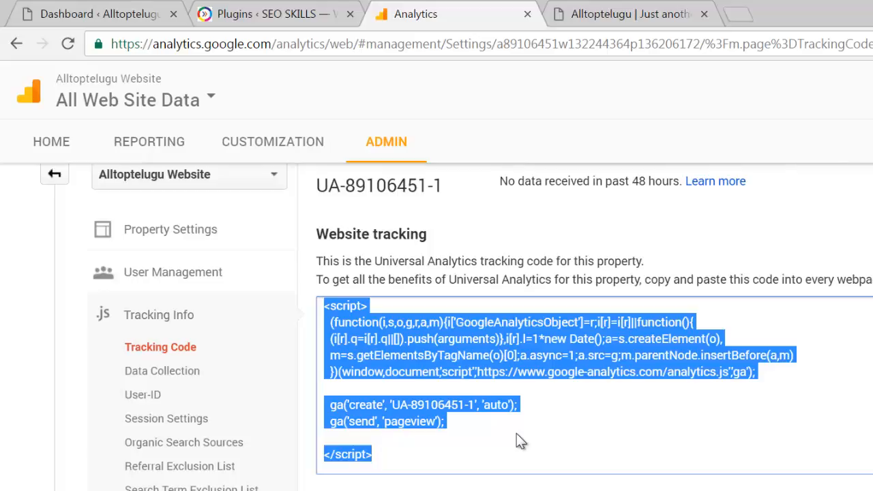
pyautogui.scroll(-6, 517, 433)
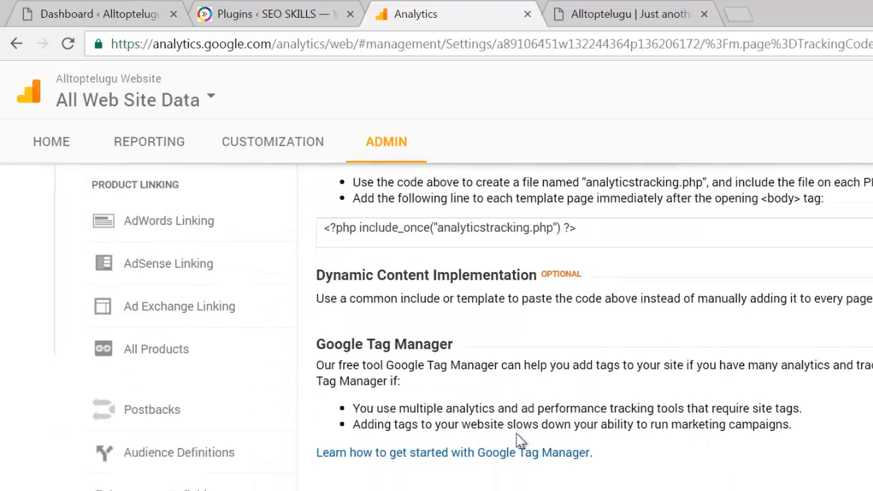
pyautogui.scroll(8, 517, 466)
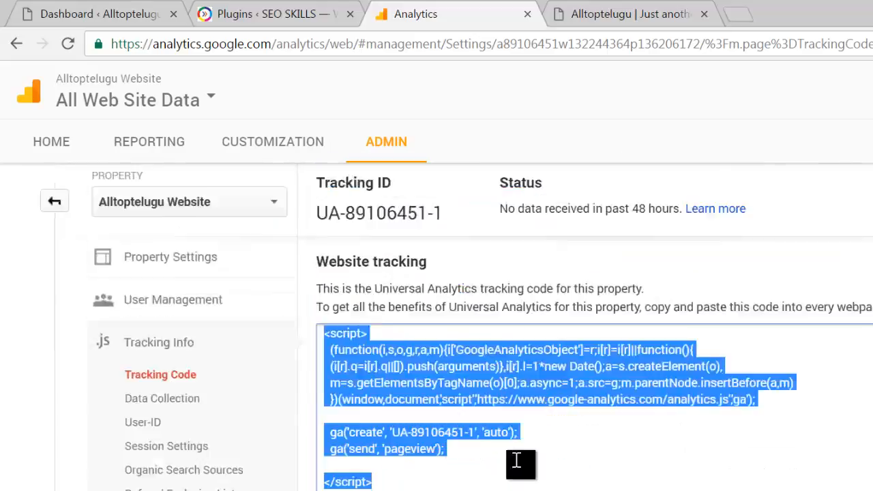
# Open the SEO SKILLS site's WordPress dashboard and examine the date ranges and metrics offered by its Google Analytics Dashboard widget.
pyautogui.click(252, 14)
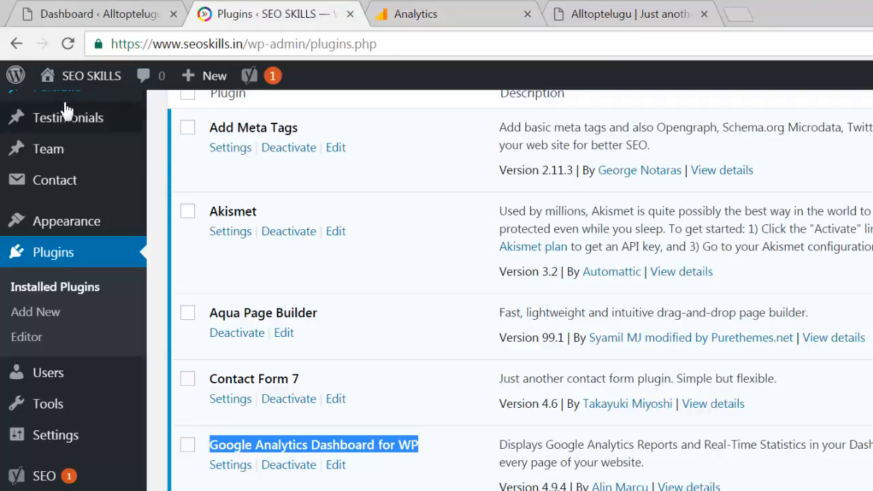
pyautogui.scroll(3, 93, 112)
pyautogui.moveTo(72, 121)
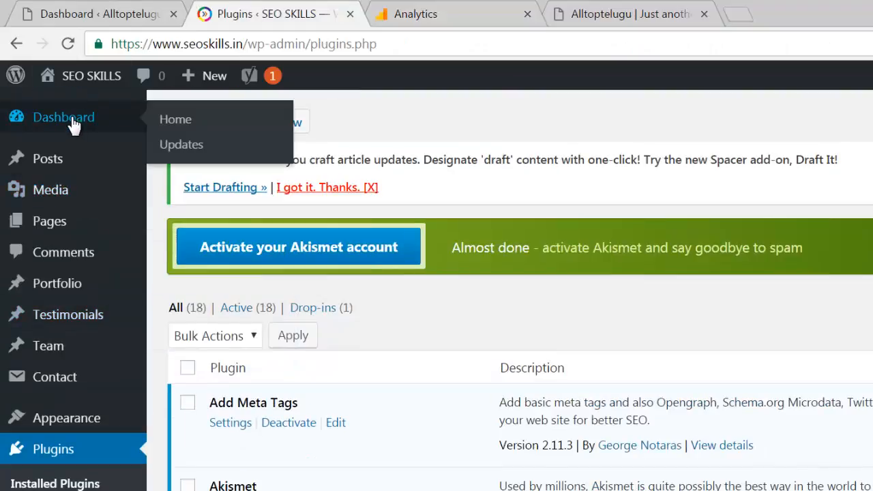
pyautogui.click(172, 114)
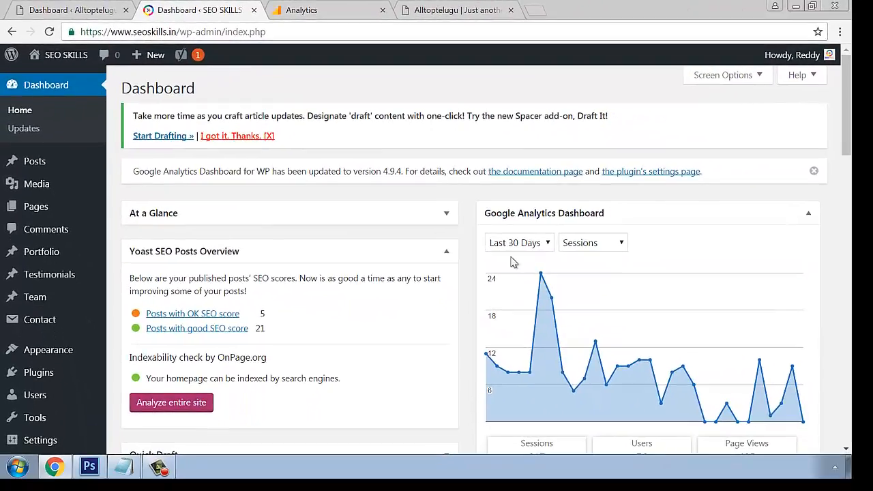
pyautogui.scroll(-2, 532, 277)
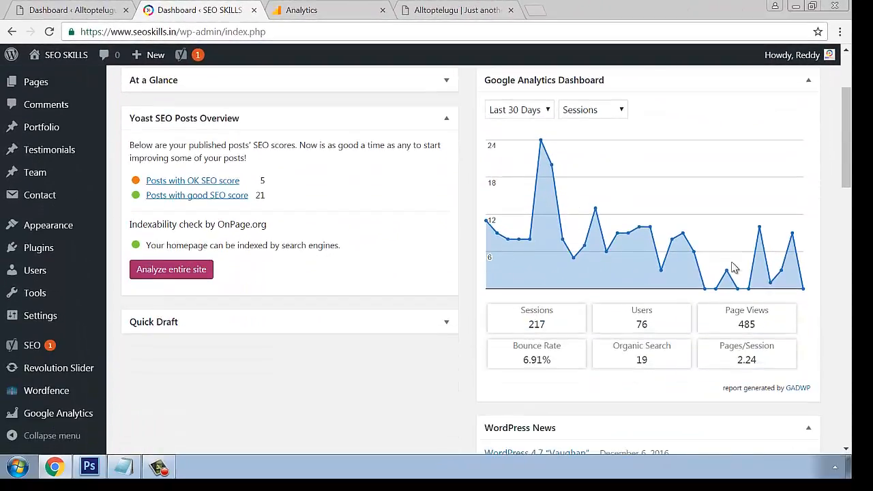
pyautogui.scroll(2, 659, 234)
pyautogui.click(547, 242)
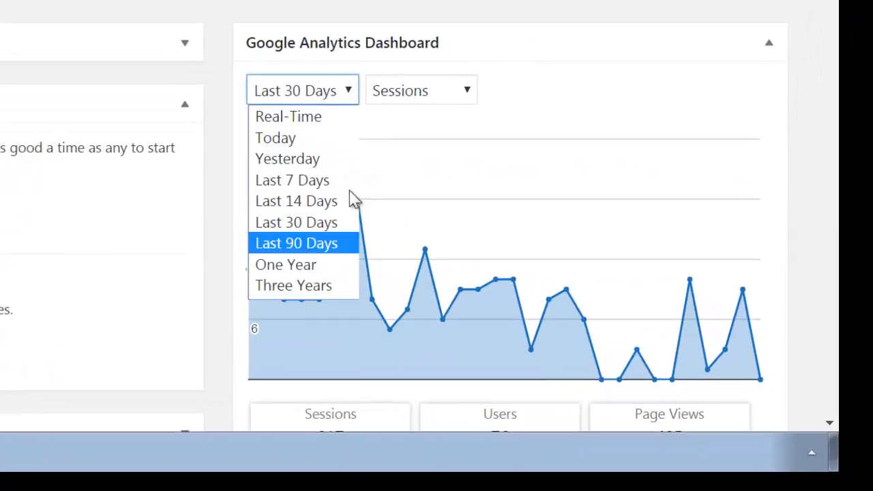
pyautogui.click(417, 99)
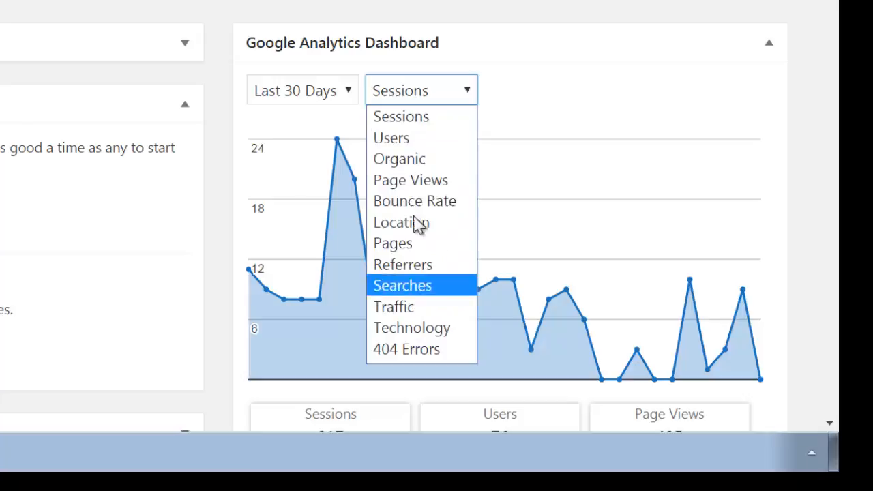
pyautogui.click(545, 99)
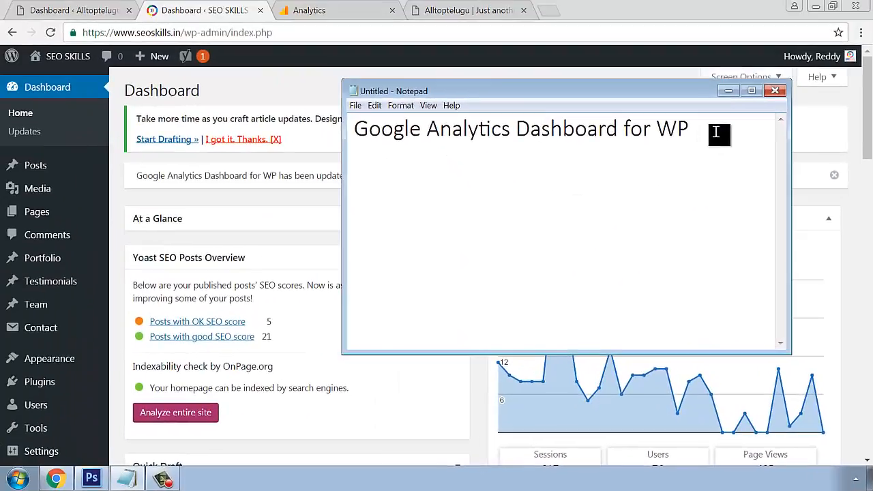
# Copy the plugin name "Google Analytics Dashboard for WP" from Notepad and search for it among new plugins on the Alltoptelugu WordPress site.
pyautogui.moveTo(720, 133); pyautogui.dragTo(356, 126)
pyautogui.hotkey('ctrl', 'c')
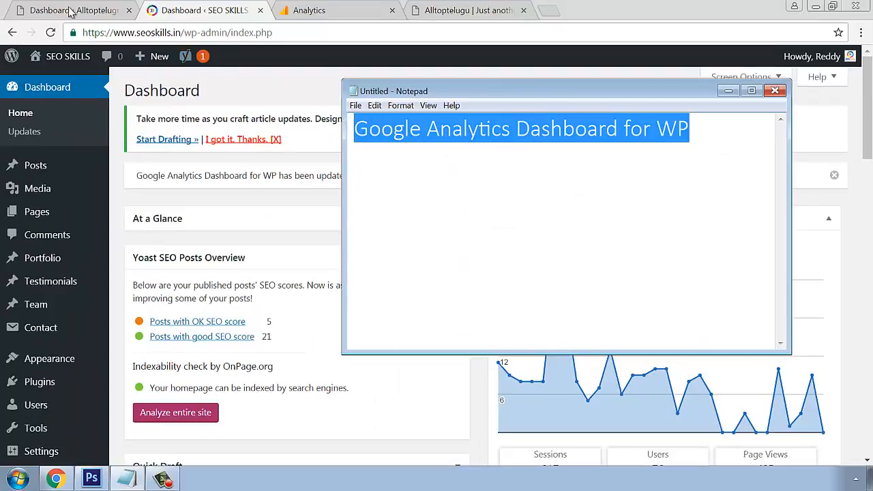
pyautogui.click(89, 17)
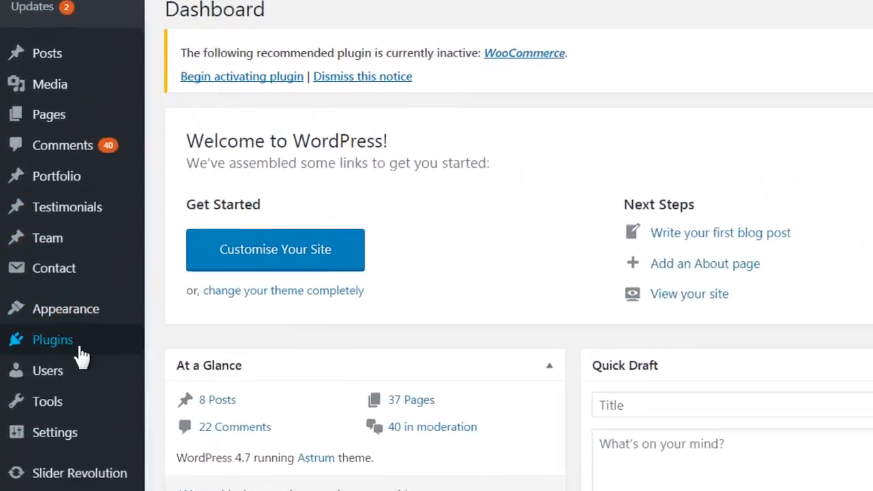
pyautogui.moveTo(41, 315)
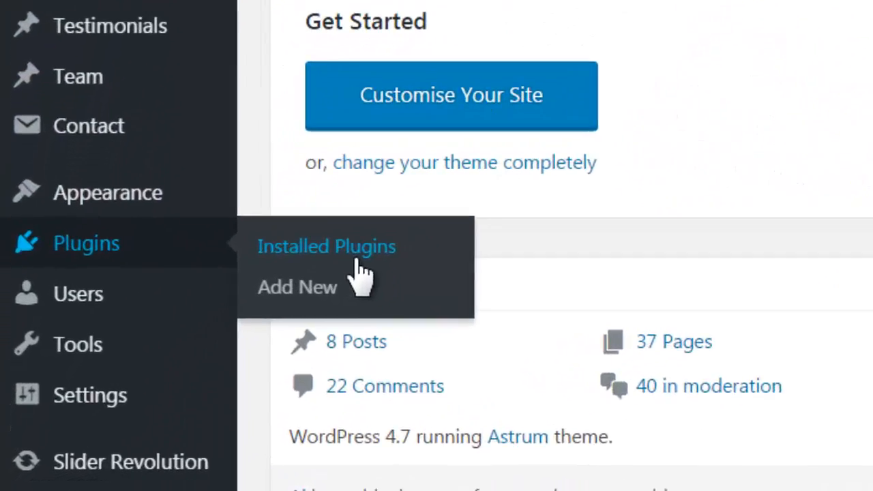
pyautogui.click(273, 317)
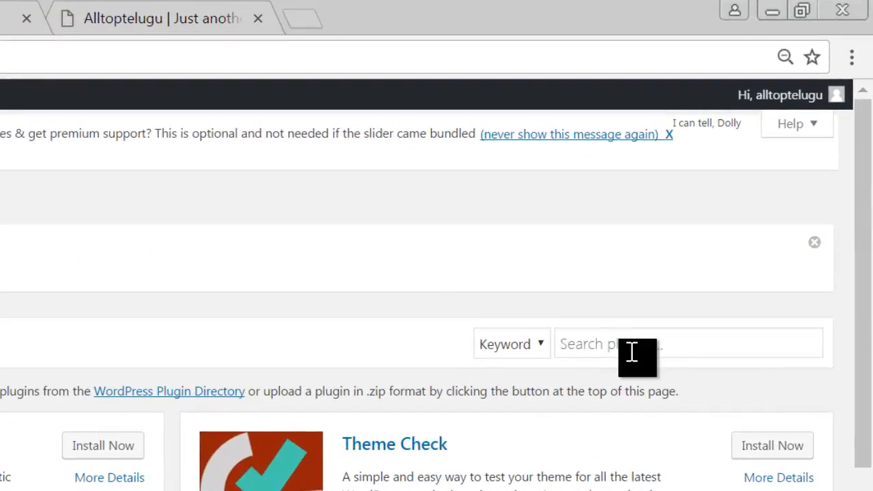
pyautogui.click(632, 352)
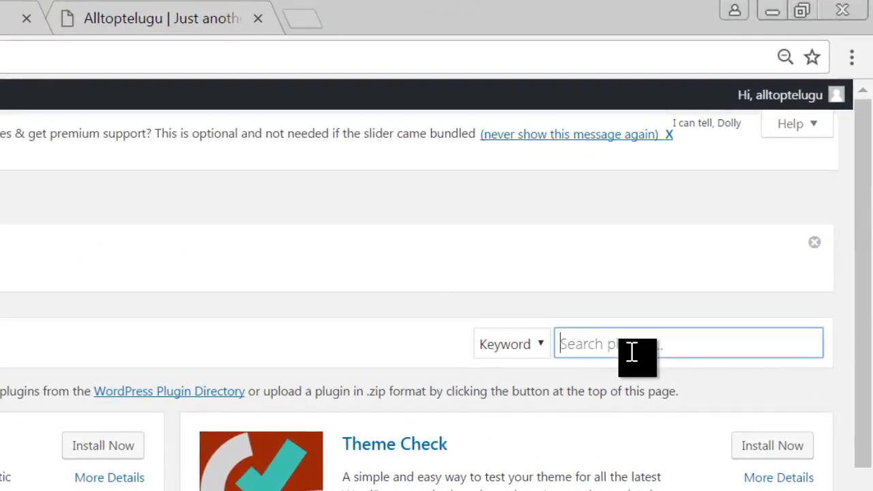
pyautogui.hotkey('ctrl', 'v')
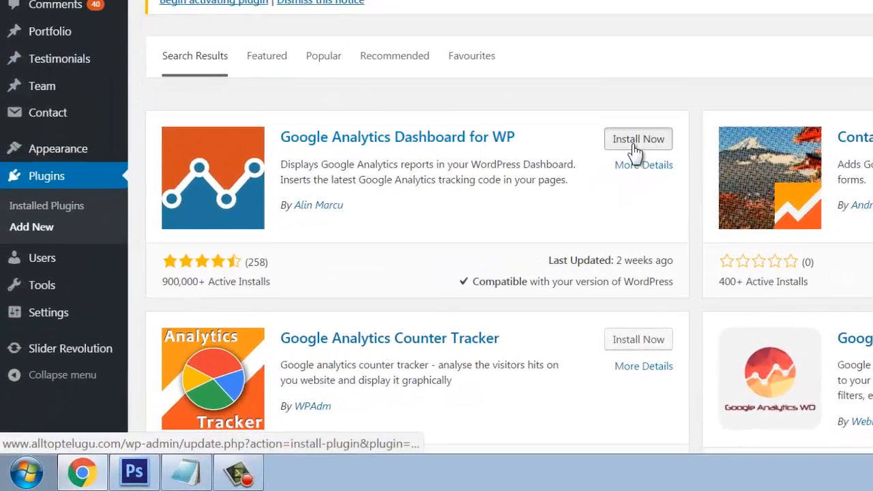
# Install and activate the Google Analytics Dashboard for WP plugin.
pyautogui.click(635, 140)
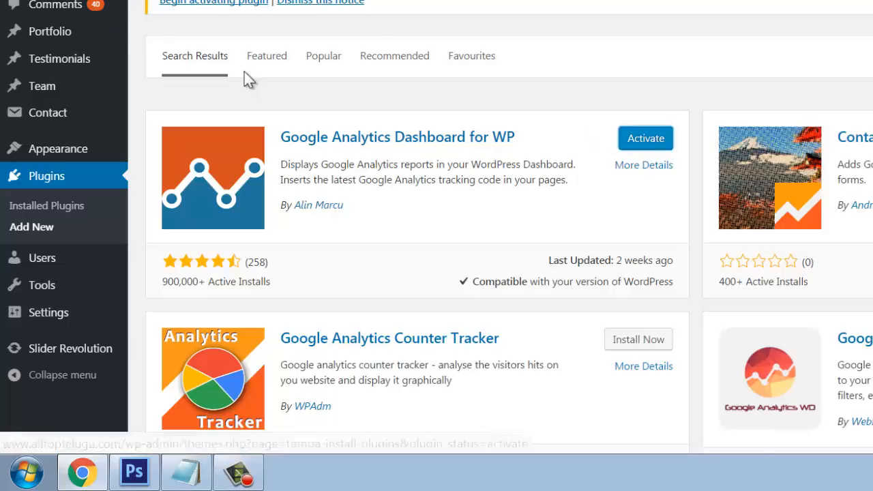
pyautogui.moveTo(80, 287)
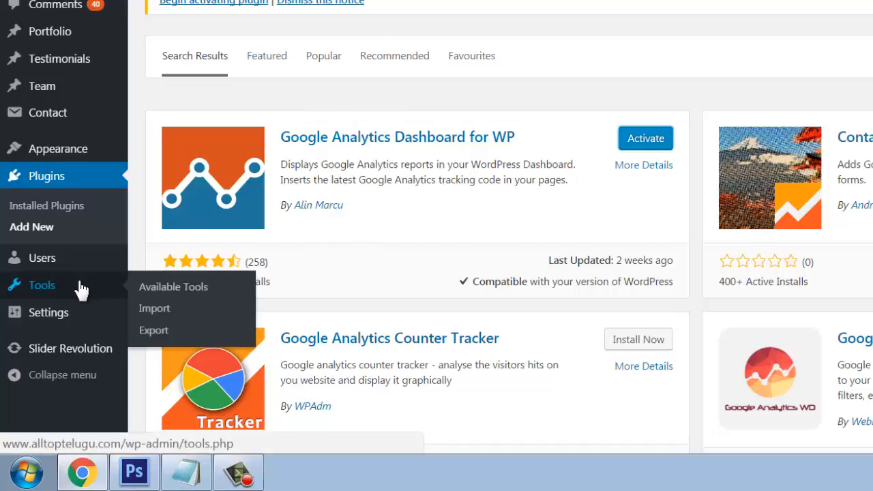
pyautogui.moveTo(40, 158)
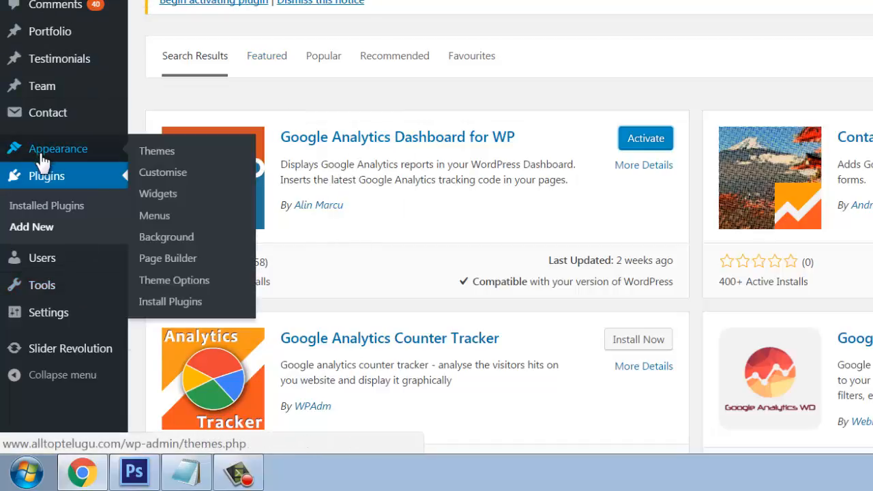
pyautogui.click(658, 143)
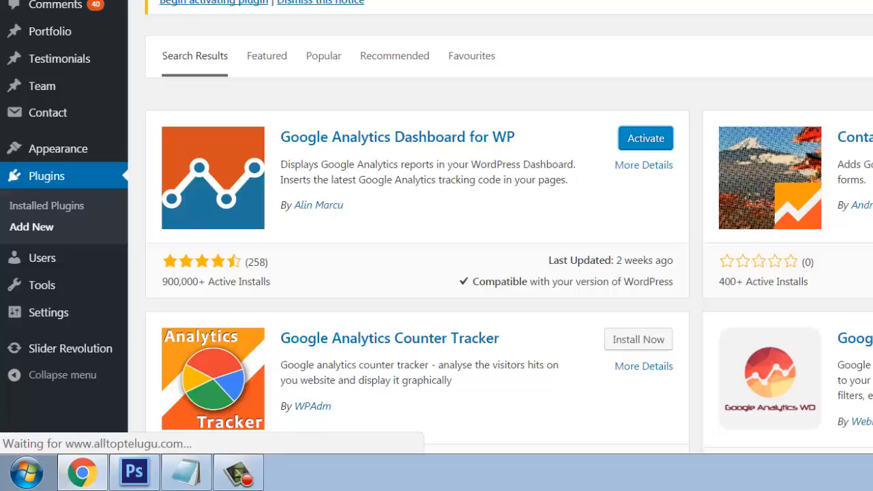
# Find Google Analytics Dashboard for WP among the installed plugins and open its settings.
pyautogui.scroll(-4, 470, 70)
pyautogui.scroll(-4, 470, 70)
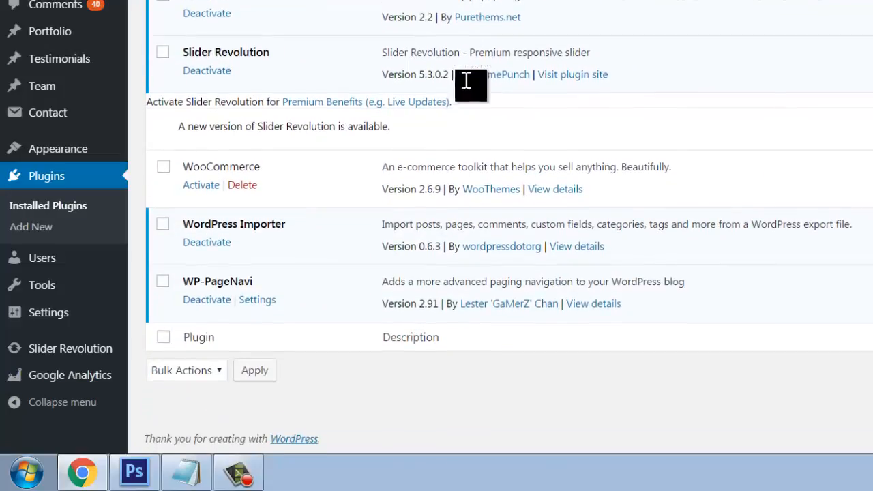
pyautogui.scroll(2, 470, 71)
pyautogui.scroll(1, 307, 86)
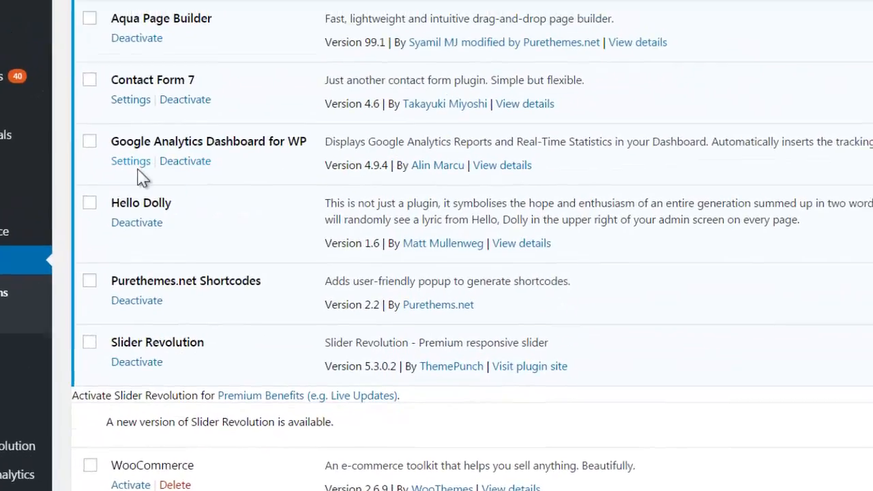
pyautogui.click(201, 83)
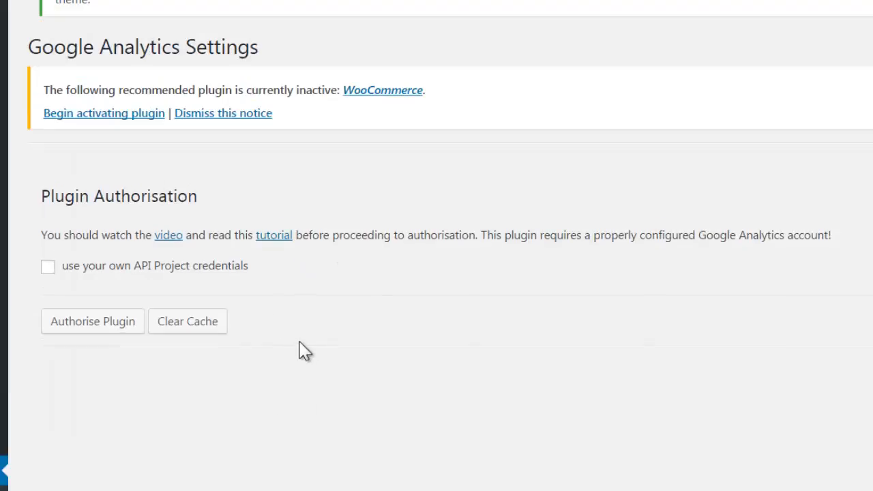
# Start the plugin's authorisation and follow the access code link to Google's permission request.
pyautogui.click(88, 329)
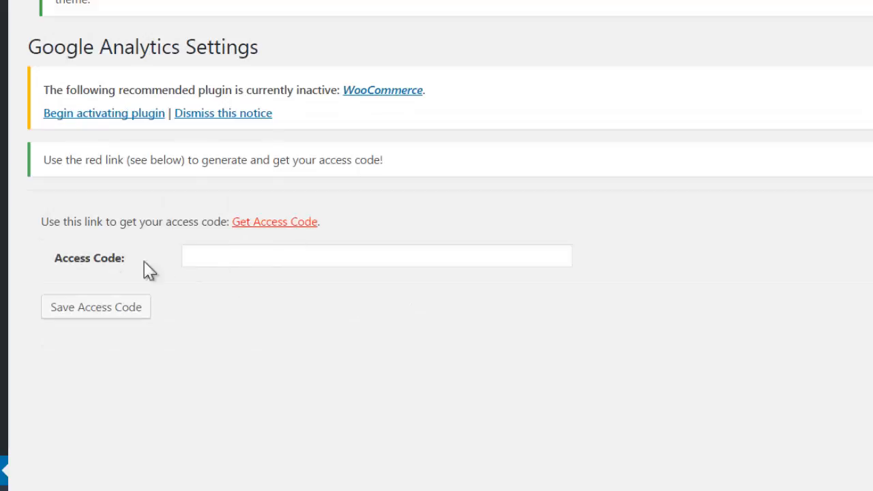
pyautogui.click(223, 262)
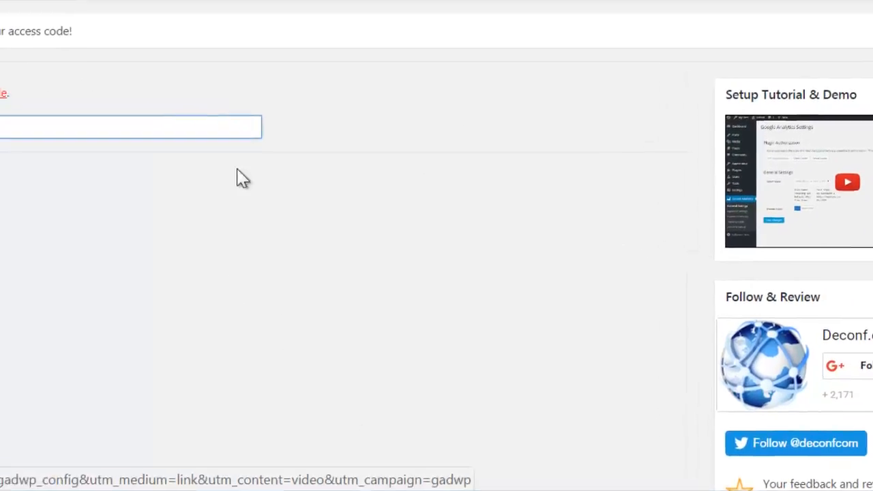
pyautogui.click(143, 166)
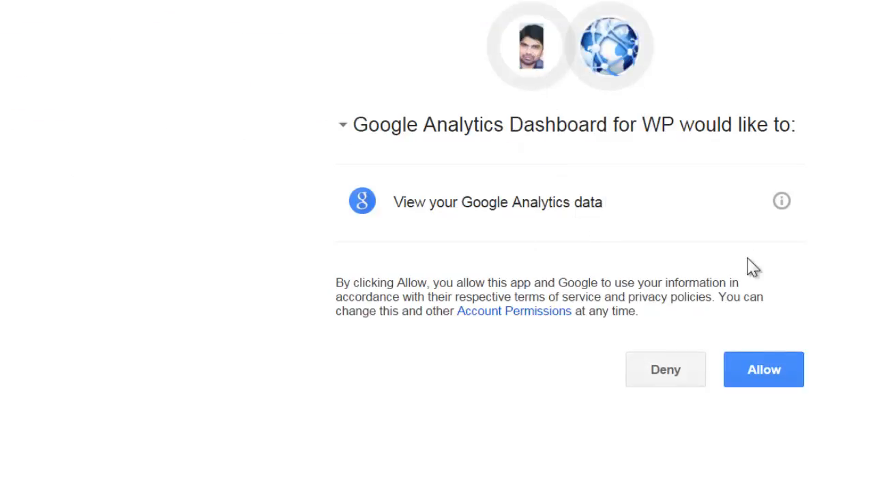
# Allow Google Analytics Dashboard for WP to view the Analytics data and copy the generated access code.
pyautogui.click(761, 381)
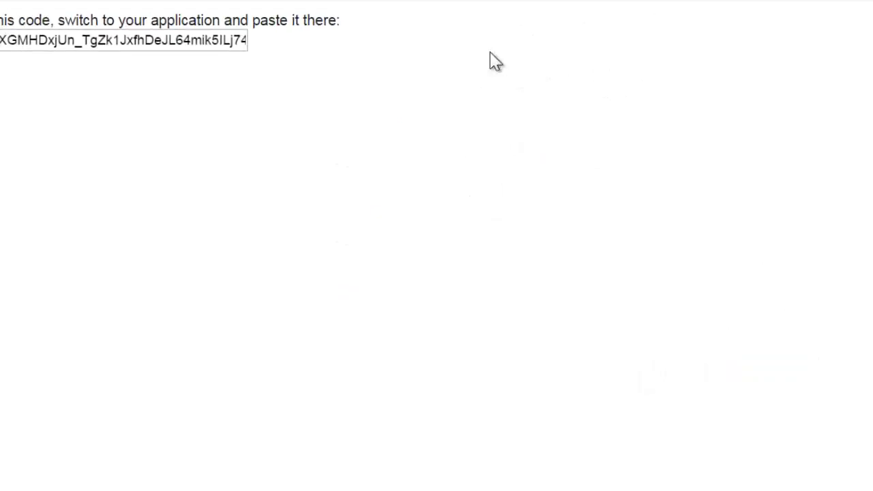
pyautogui.click(331, 71)
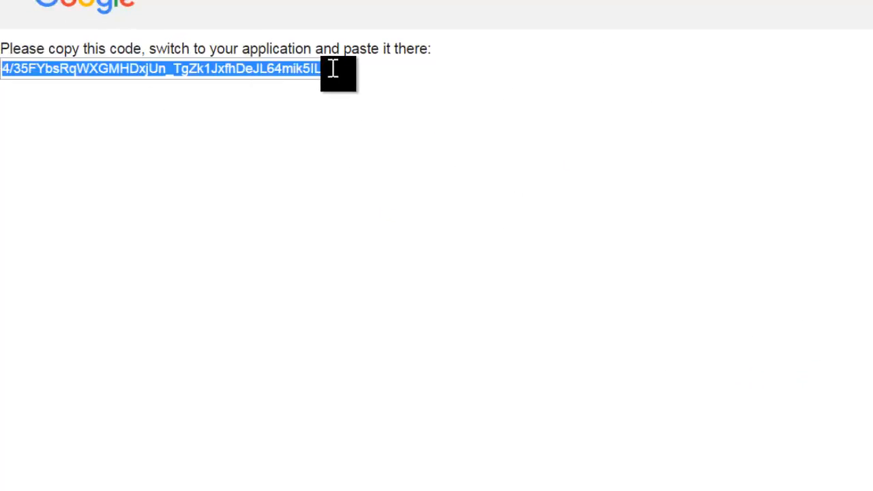
pyautogui.rightClick(333, 71)
pyautogui.click(375, 86)
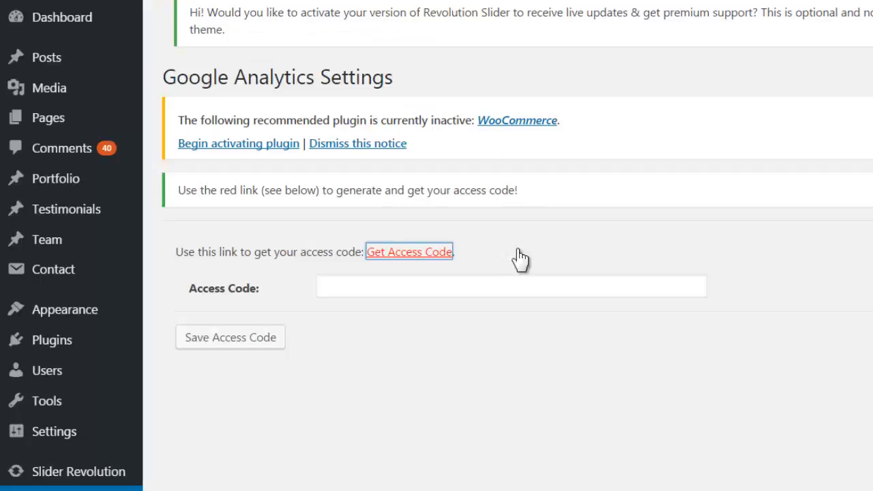
# Paste the access code into the plugin's authorisation form on the WordPress site and save it.
pyautogui.click(392, 289)
pyautogui.hotkey('ctrl', 'v')
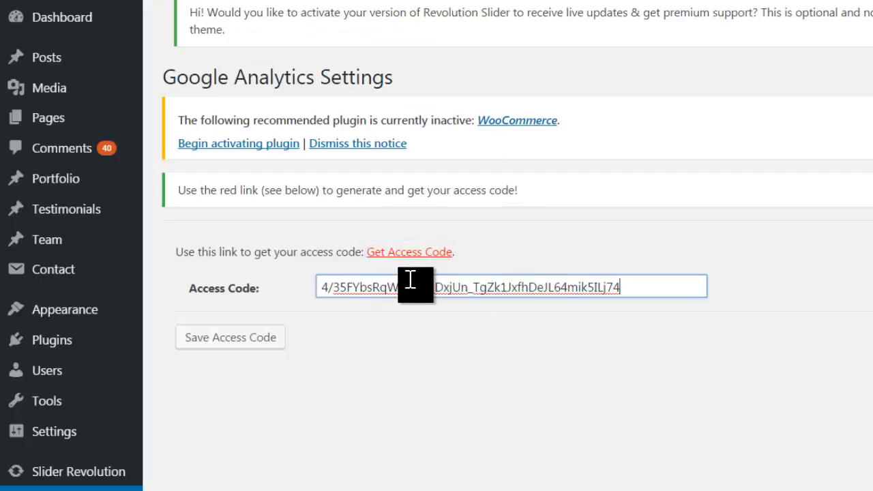
pyautogui.click(222, 345)
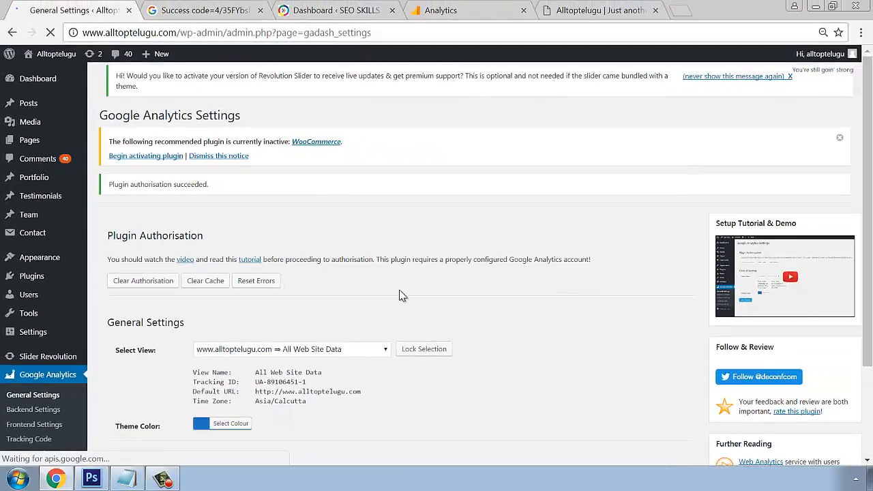
pyautogui.scroll(-2, 406, 286)
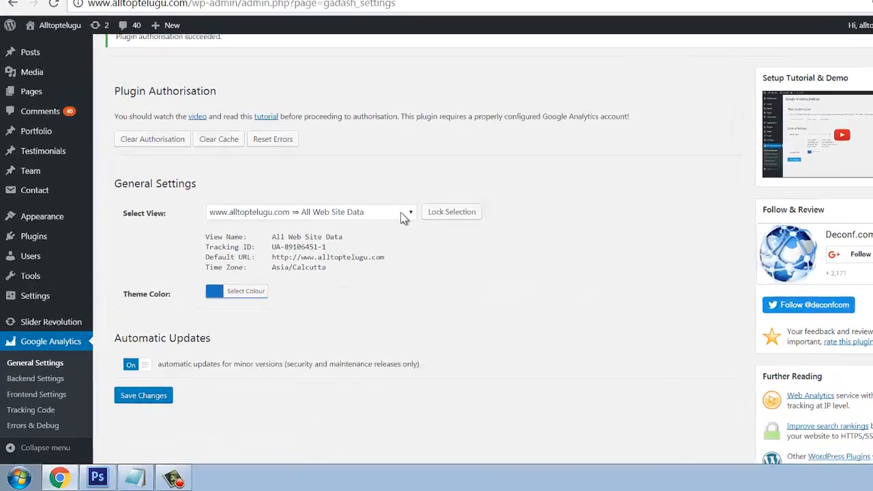
pyautogui.click(377, 230)
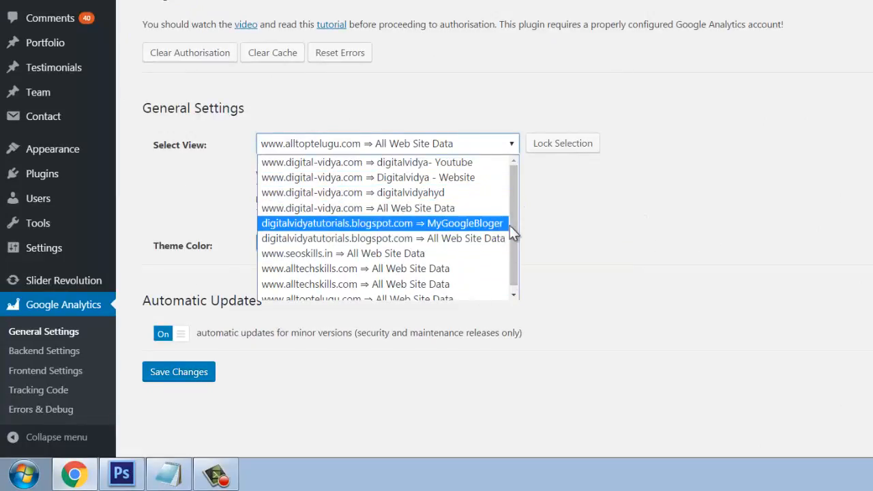
pyautogui.moveTo(512, 217); pyautogui.dragTo(512, 250)
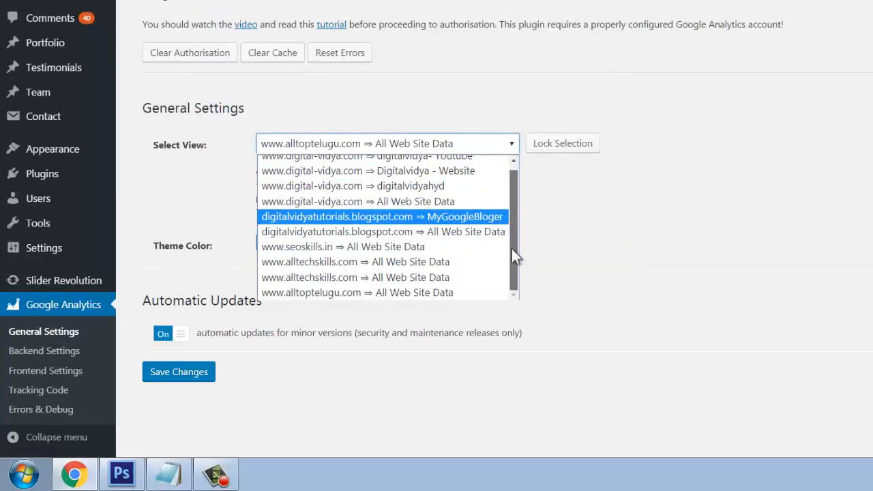
pyautogui.click(407, 293)
pyautogui.click(165, 371)
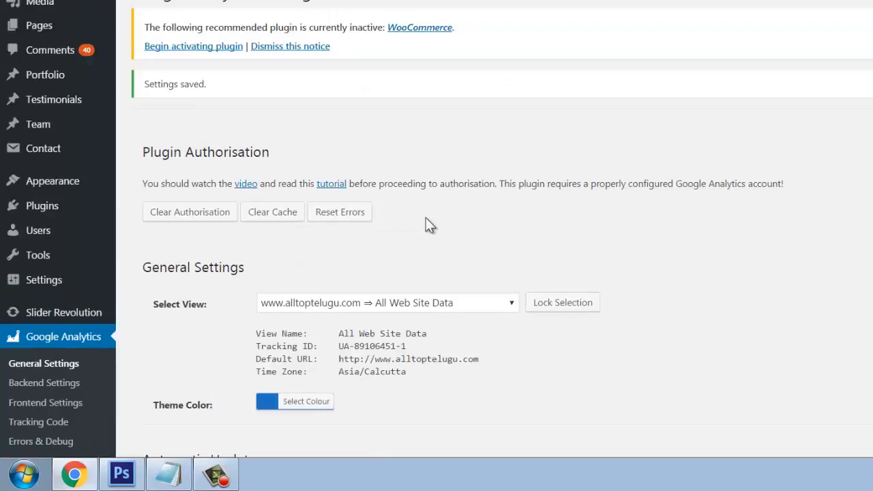
# Review the saved plugin settings, then open the WordPress dashboard home and look through its widgets.
pyautogui.scroll(-5, 450, 244)
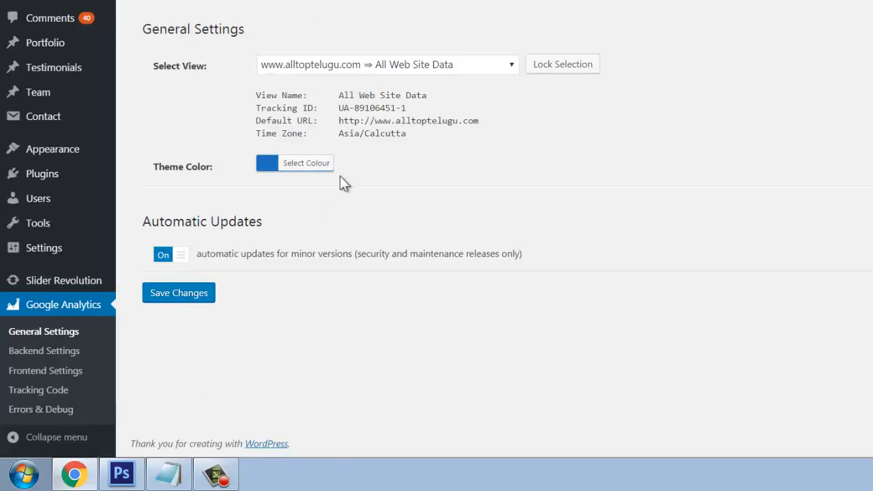
pyautogui.scroll(6, 344, 174)
pyautogui.moveTo(48, 38)
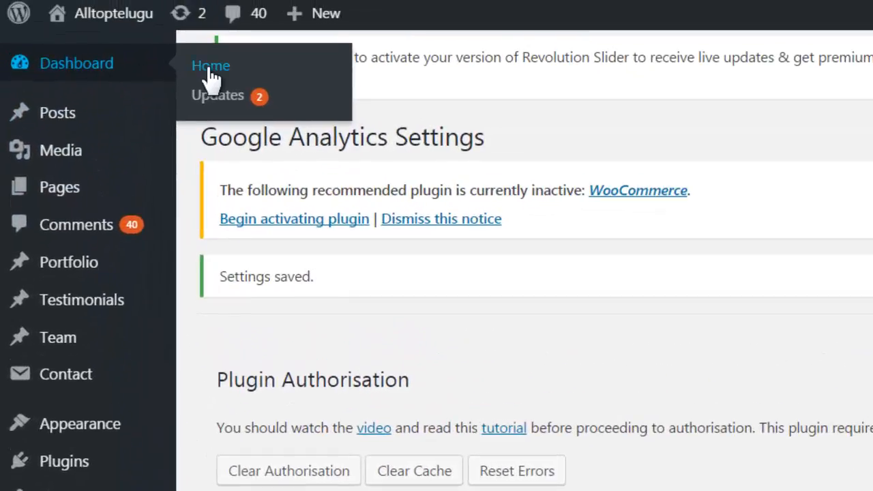
pyautogui.click(208, 81)
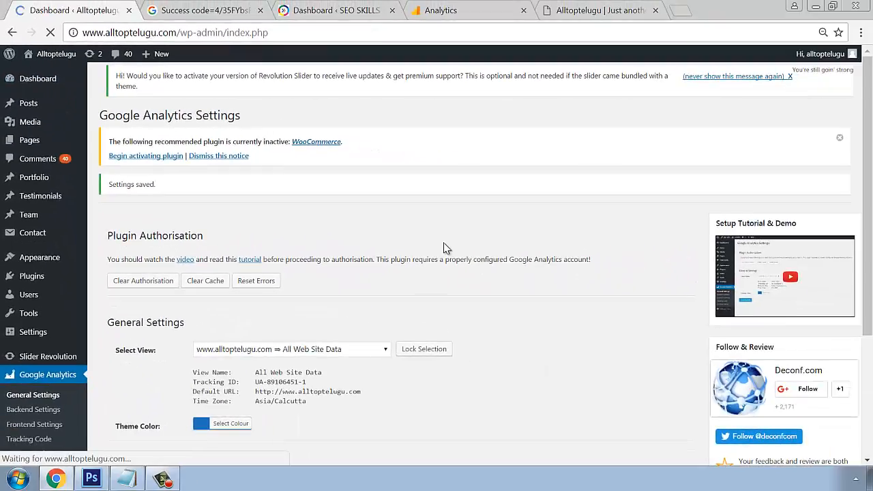
pyautogui.scroll(-6, 521, 307)
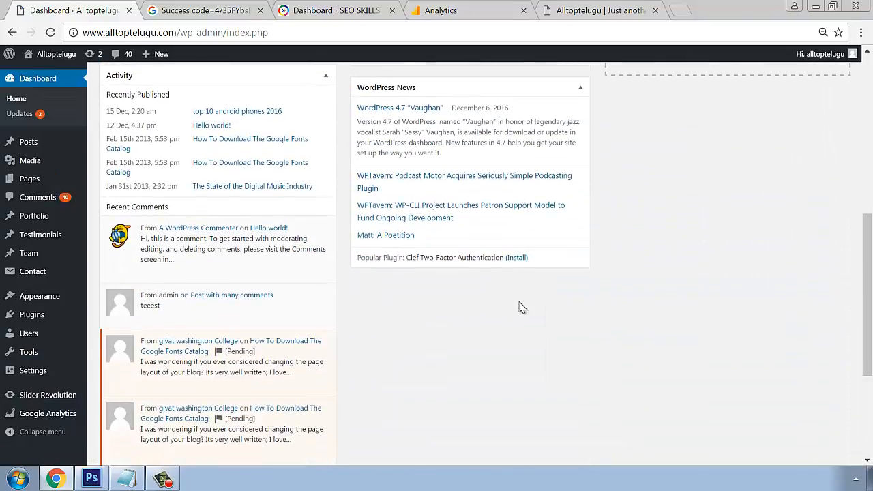
pyautogui.scroll(4, 520, 307)
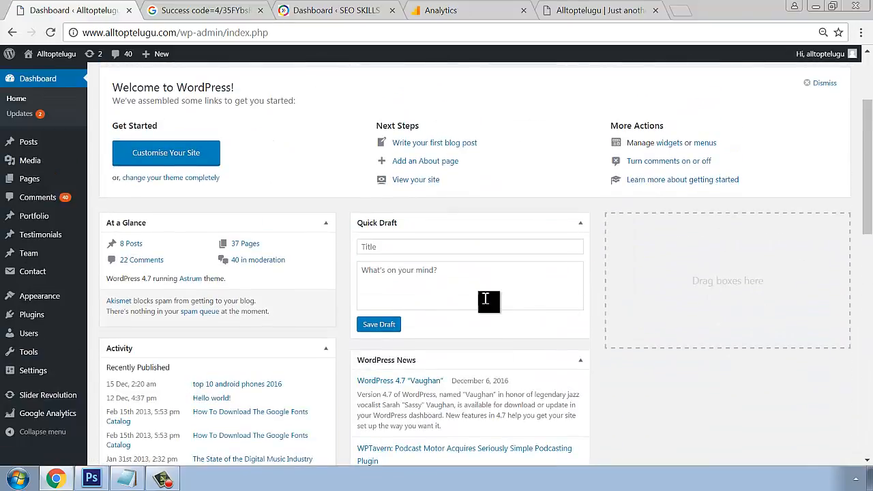
pyautogui.scroll(-8, 485, 302)
pyautogui.scroll(4, 368, 287)
pyautogui.scroll(7, 373, 303)
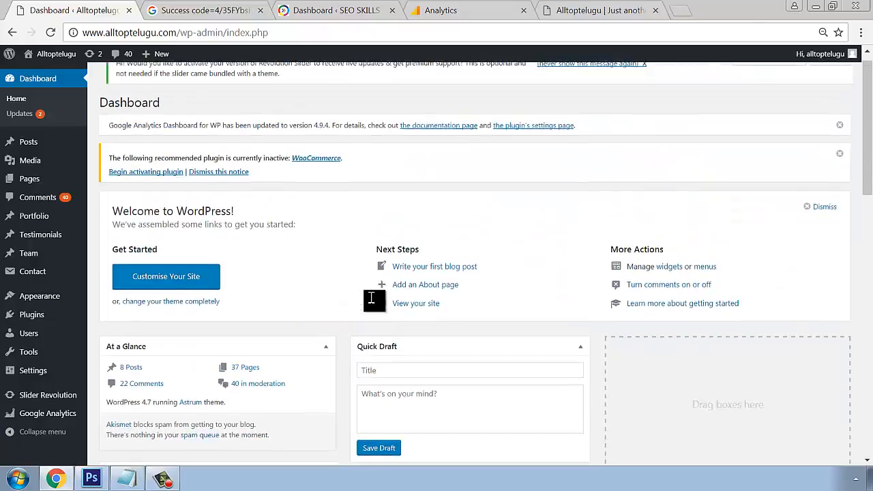
# Open the site's comments list and examine the text of the first pending comment.
pyautogui.click(33, 199)
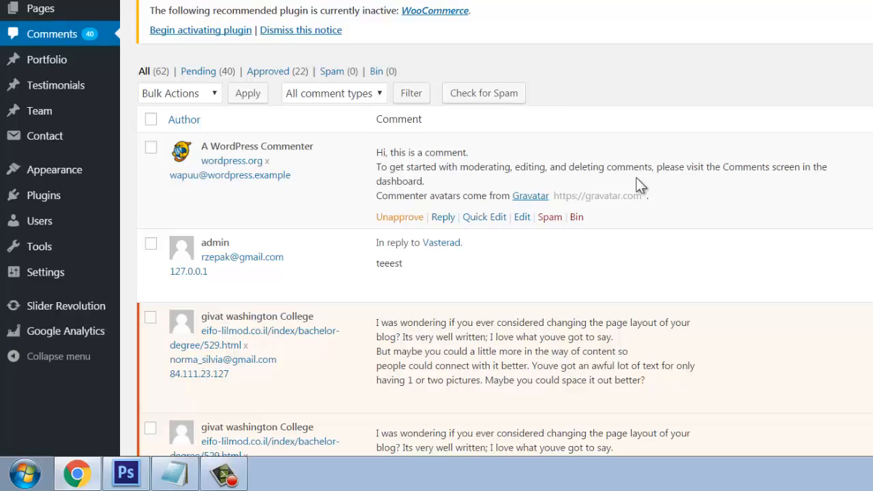
pyautogui.scroll(-1, 640, 185)
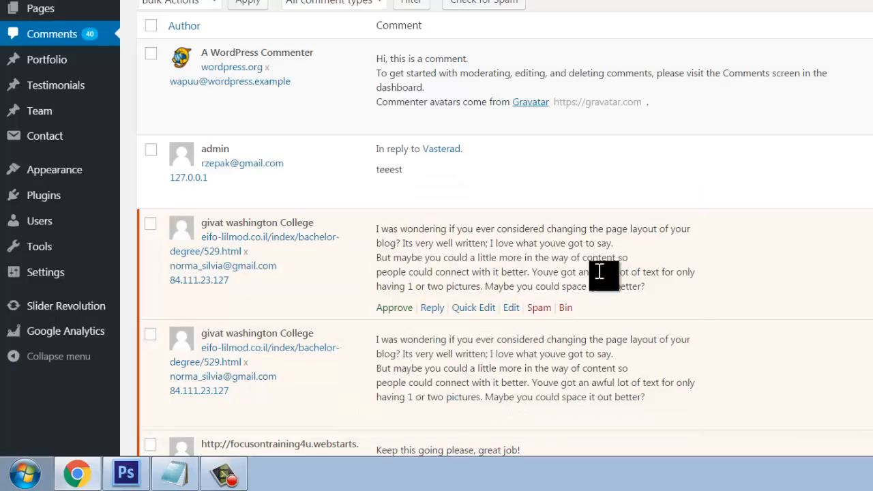
pyautogui.moveTo(379, 230); pyautogui.dragTo(605, 287)
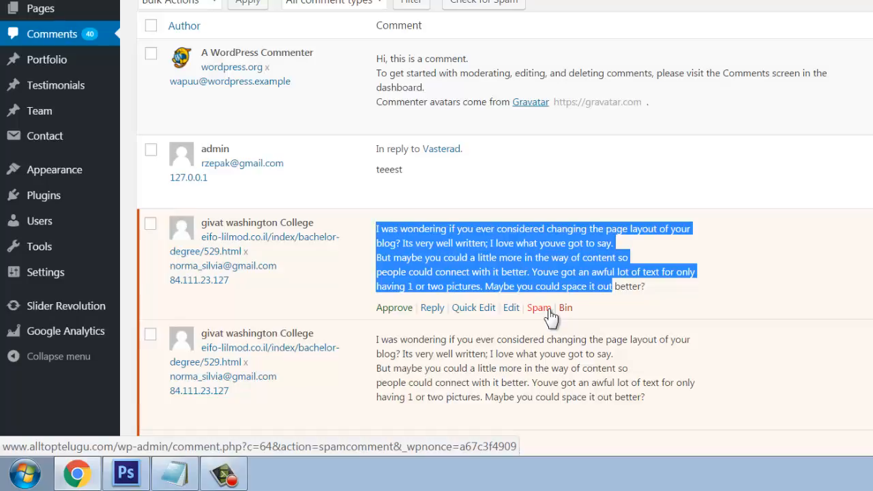
pyautogui.scroll(2, 511, 108)
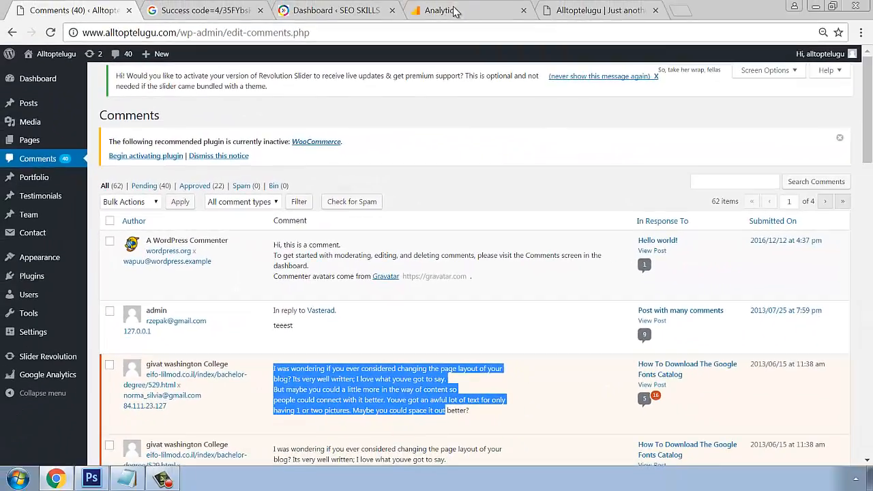
# Switch to Google Analytics, review the tracking code page and expand the ALLTOPTELUGU account in the accounts overview.
pyautogui.click(454, 10)
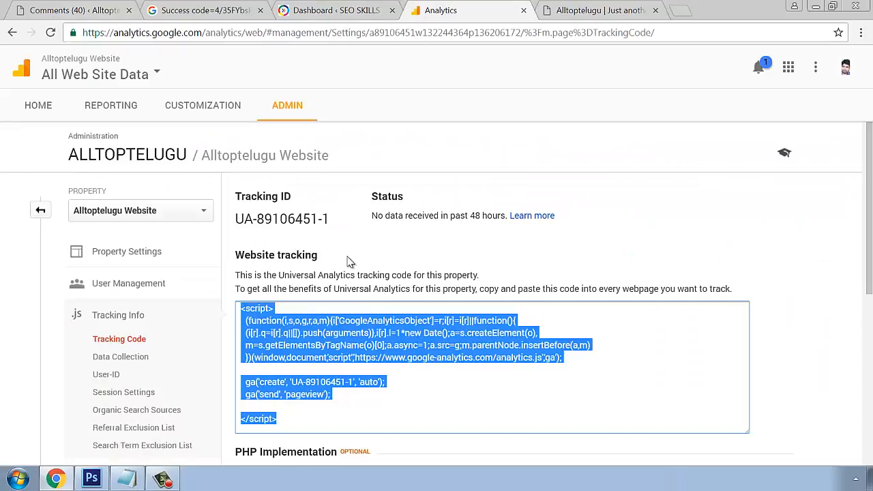
pyautogui.scroll(-5, 349, 260)
pyautogui.scroll(5, 350, 259)
pyautogui.click(36, 105)
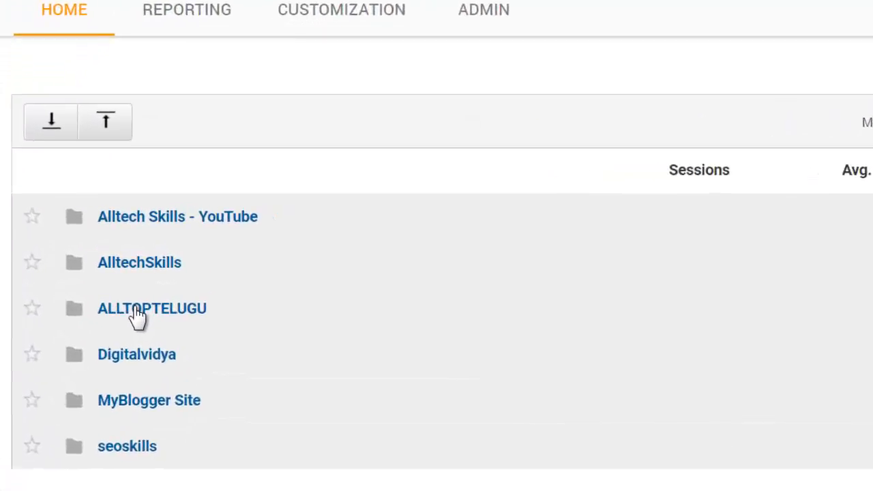
pyautogui.click(136, 312)
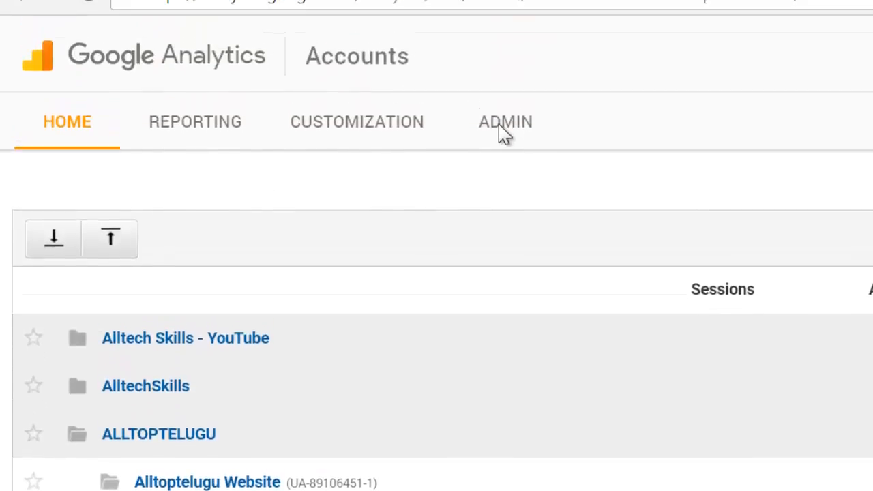
# Open the form for a new Analytics account from the account administration and examine its website, industry category and time zone fields.
pyautogui.click(503, 9)
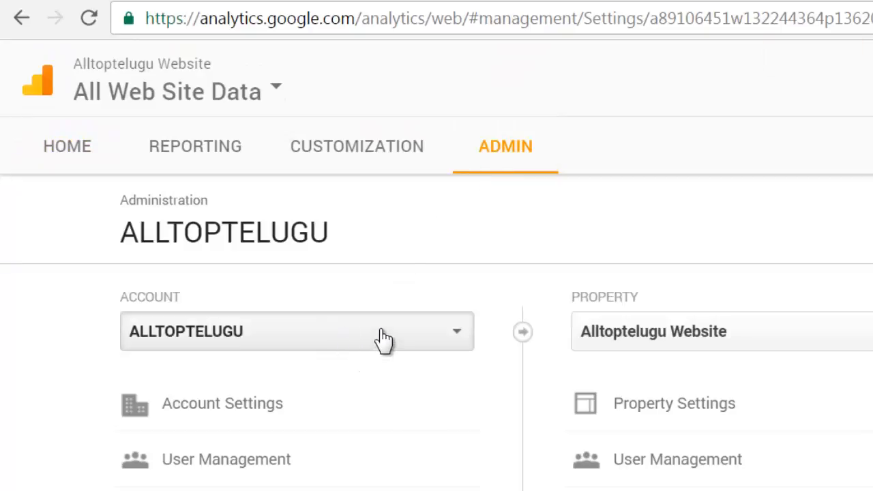
pyautogui.click(383, 339)
pyautogui.click(146, 410)
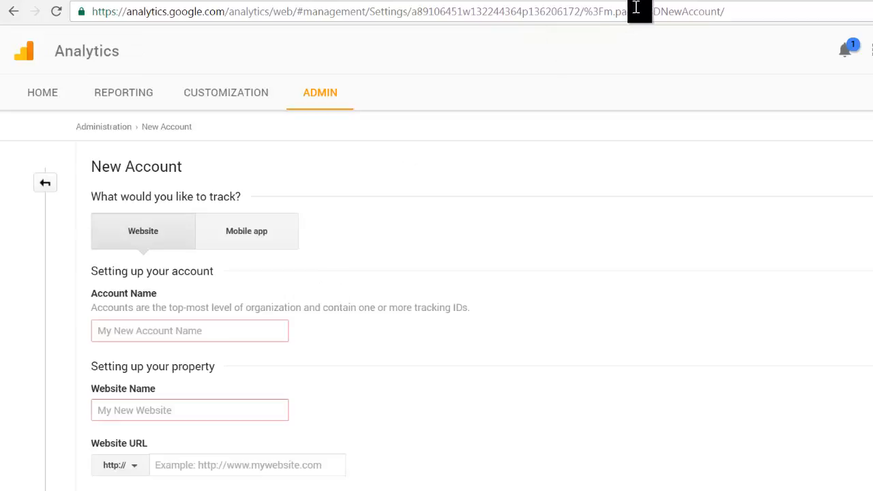
pyautogui.scroll(-3, 179, 344)
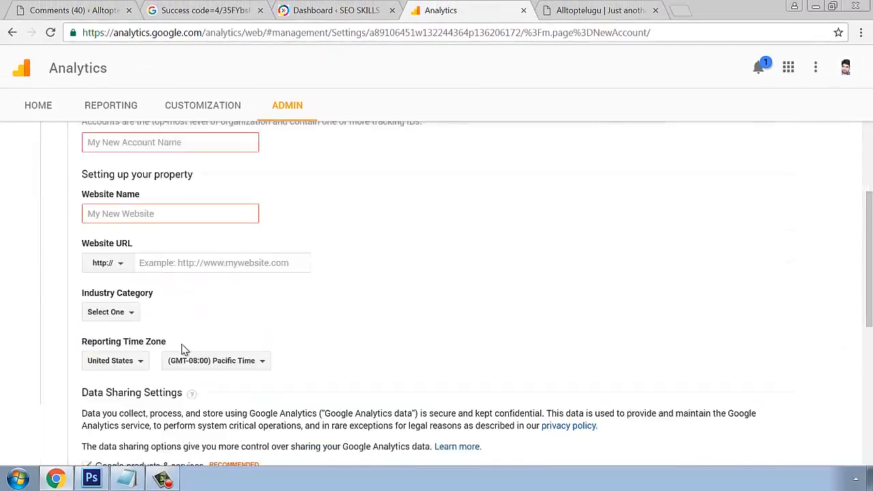
pyautogui.scroll(-1, 183, 349)
pyautogui.click(188, 236)
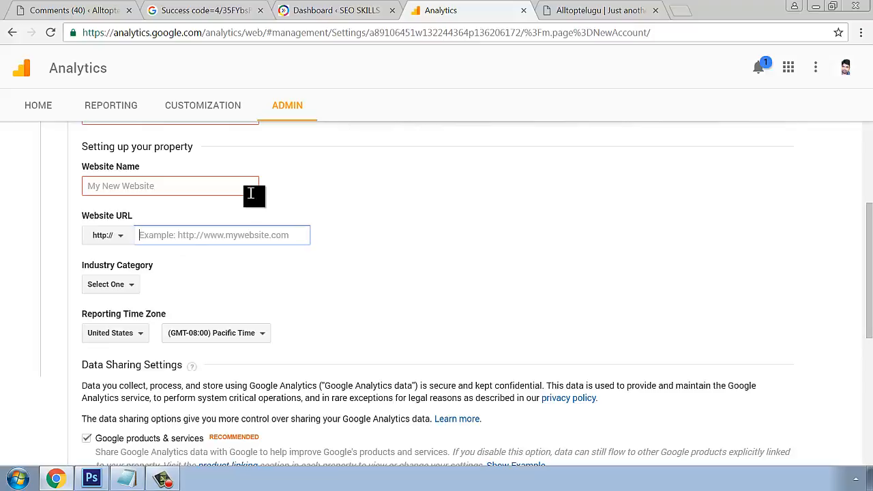
pyautogui.scroll(3, 253, 195)
# Expand the Digitalvidya account in the accounts overview and view the audience overview report of digitalvidya- Youtube.
pyautogui.click(39, 107)
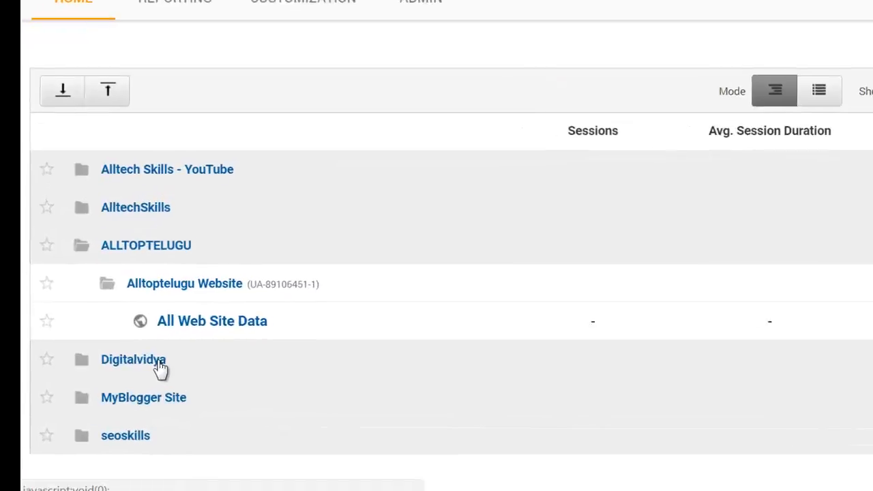
pyautogui.click(102, 364)
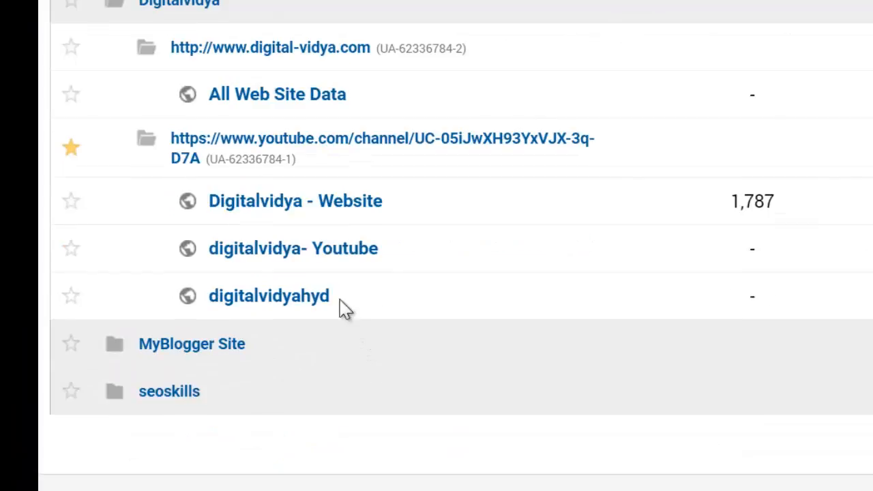
pyautogui.click(348, 254)
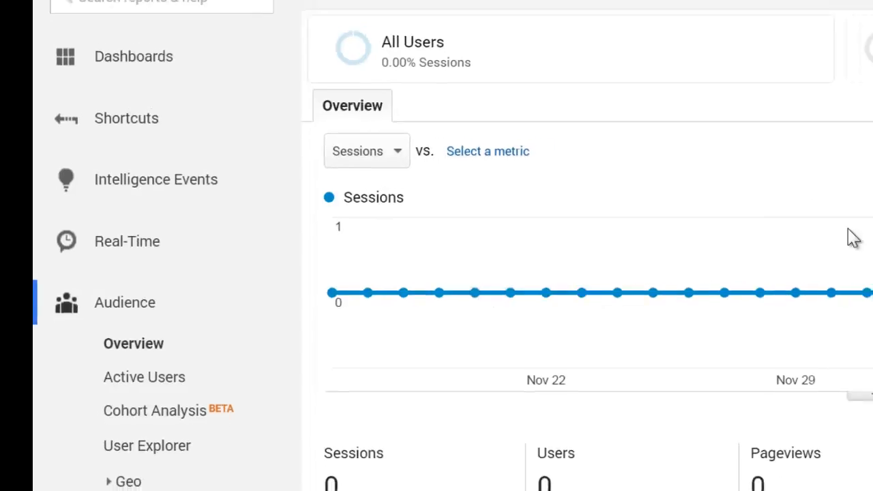
pyautogui.scroll(-4, 861, 236)
pyautogui.scroll(4, 869, 237)
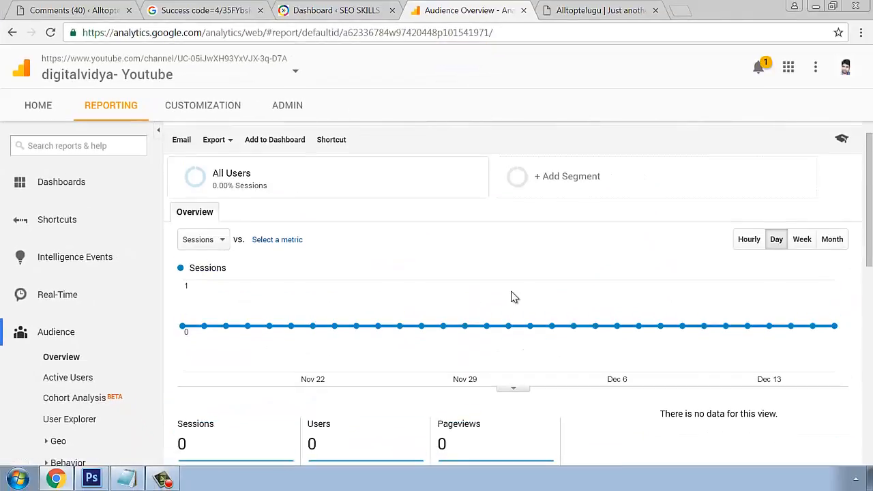
# Group the audience overview graph by month and examine the session metrics and demographics.
pyautogui.click(828, 247)
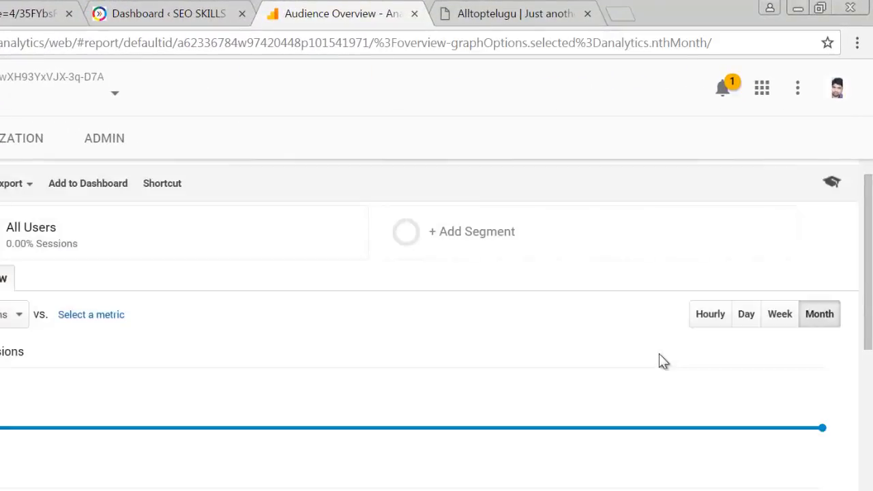
pyautogui.scroll(-5, 659, 353)
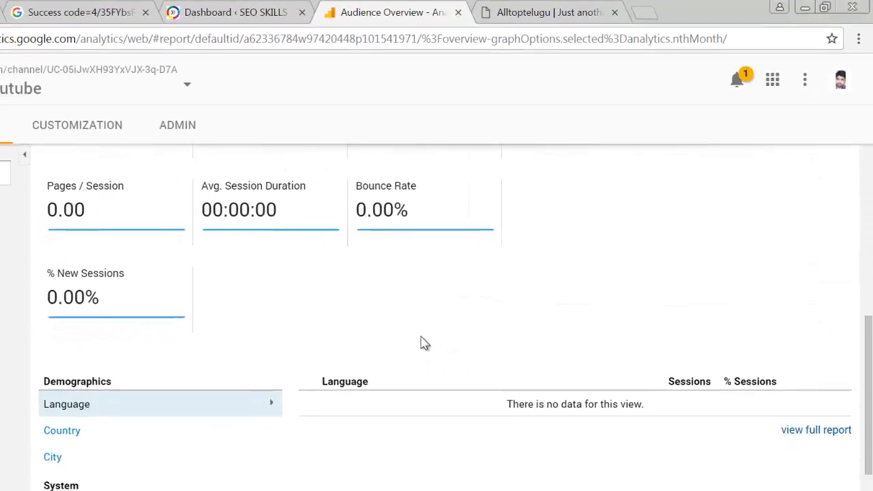
pyautogui.scroll(-3, 374, 381)
pyautogui.scroll(3, 484, 293)
pyautogui.scroll(-1, 409, 273)
pyautogui.scroll(1, 325, 253)
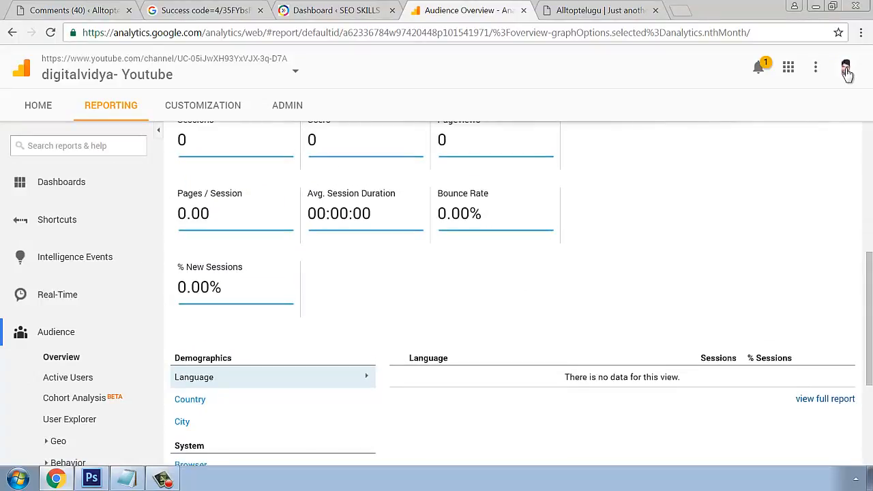
# Sign out of the current Google account in Analytics.
pyautogui.click(846, 72)
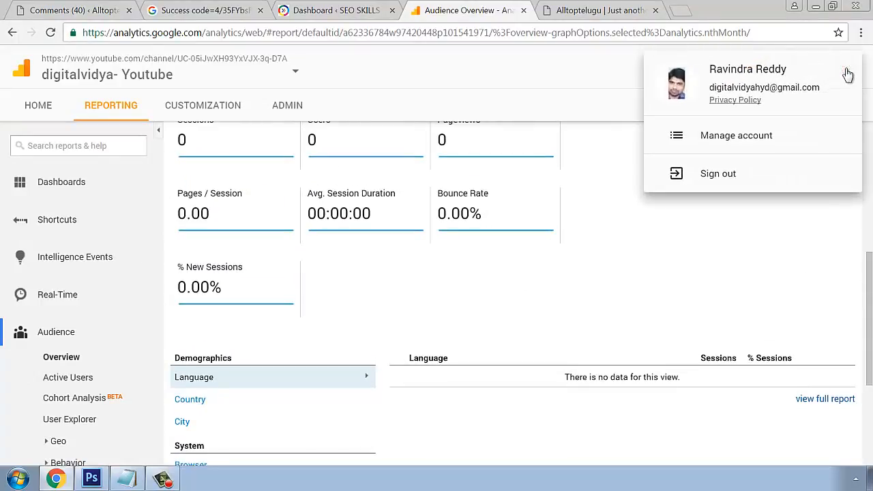
pyautogui.click(708, 180)
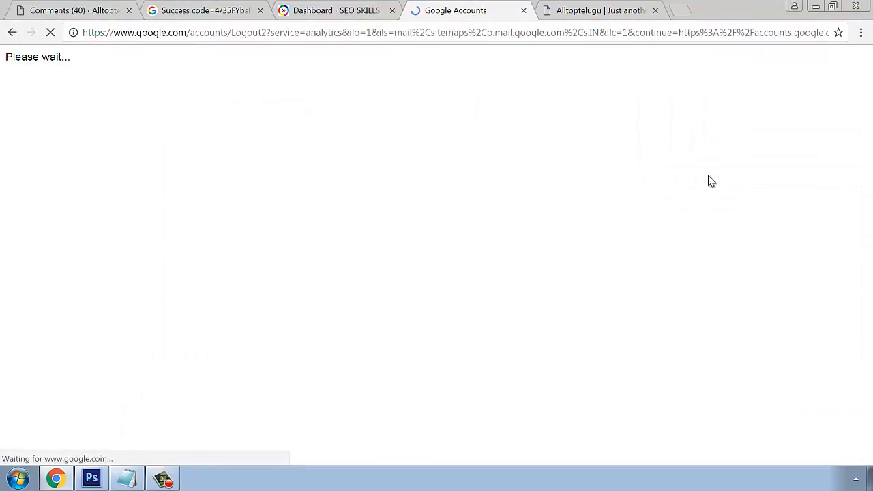